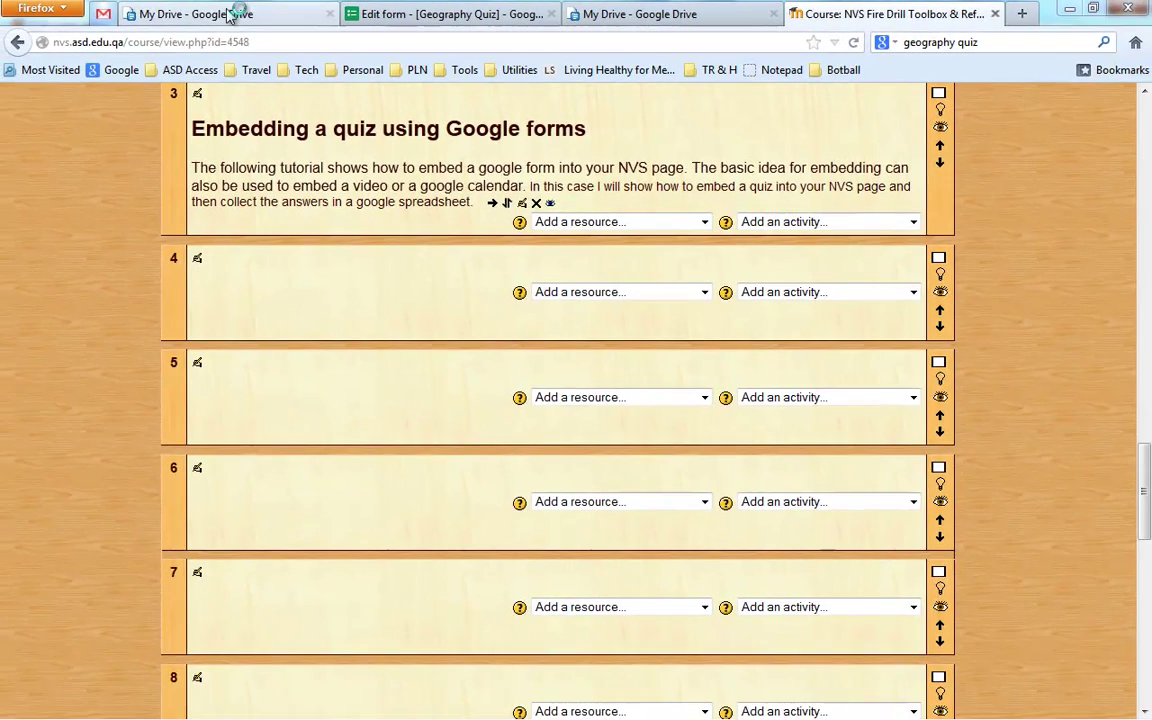
# Create a new blank Google Form from My Drive.
pyautogui.click(200, 15)
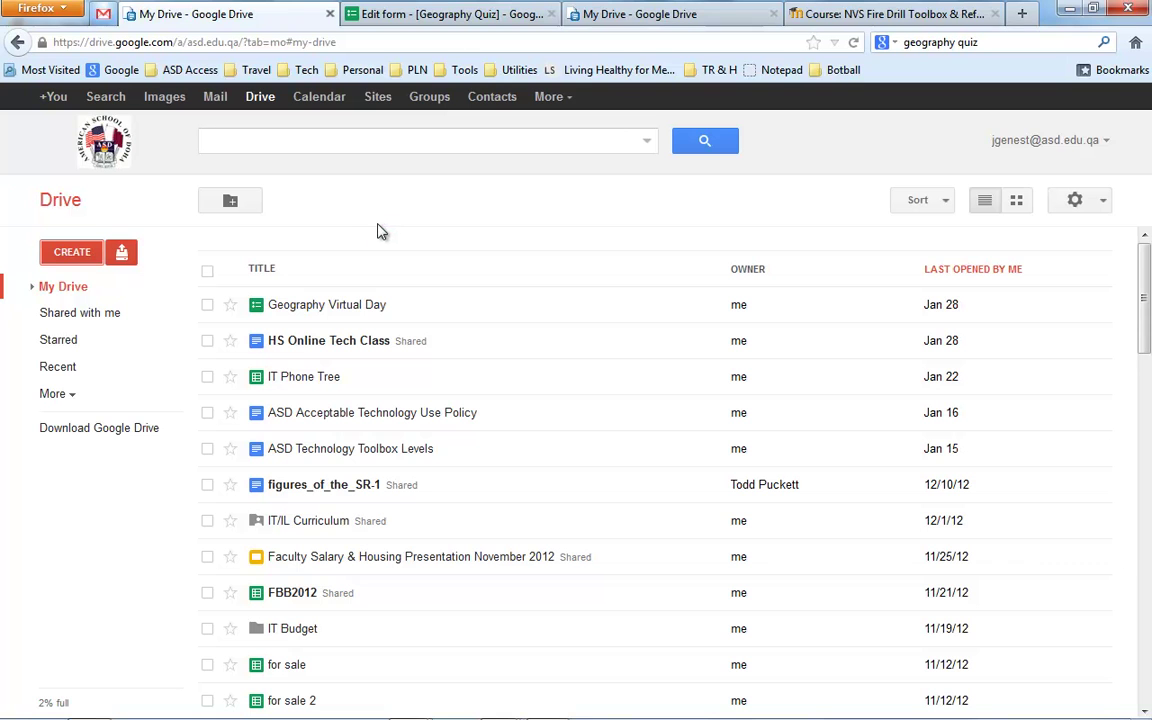
pyautogui.click(79, 254)
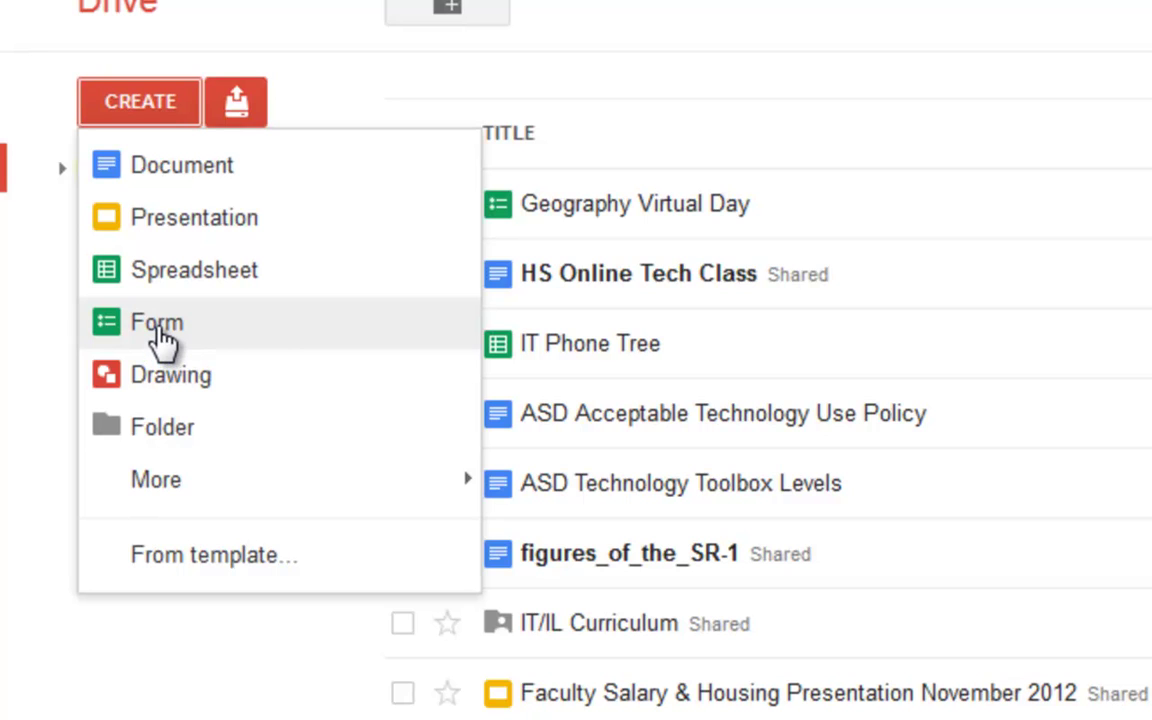
pyautogui.click(160, 325)
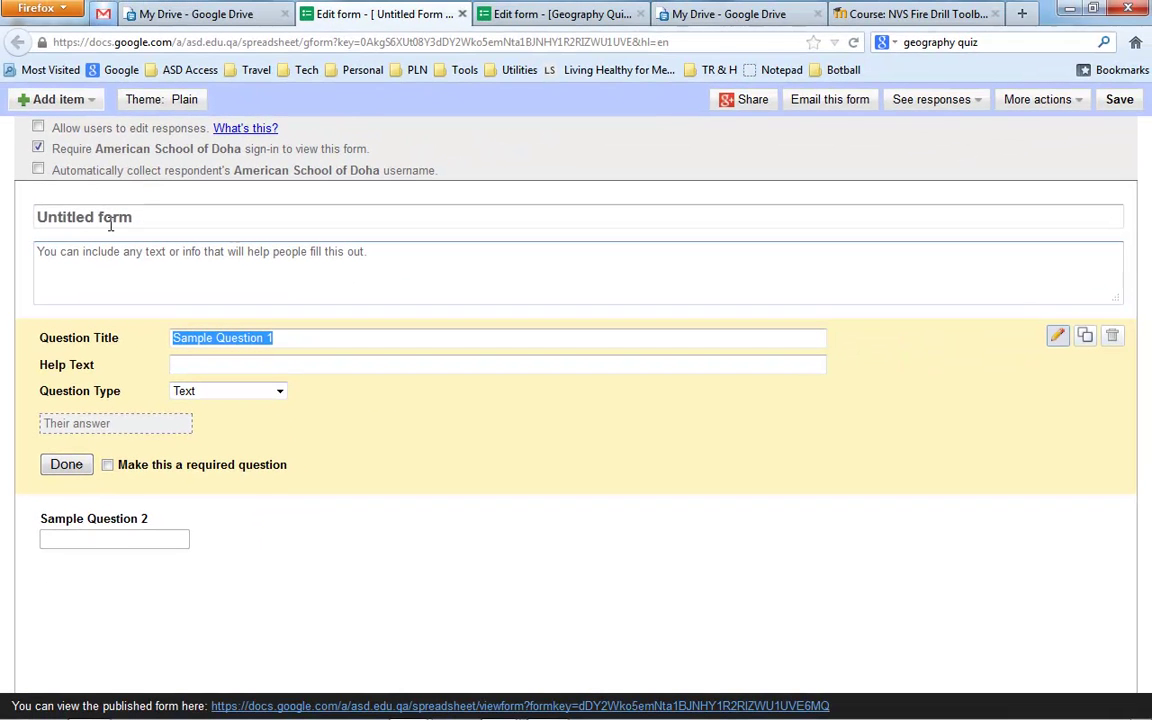
# Title the form 'Quiz' and add the description 'More directions'.
pyautogui.moveTo(159, 214); pyautogui.dragTo(28, 217)
pyautogui.write('Quiz')
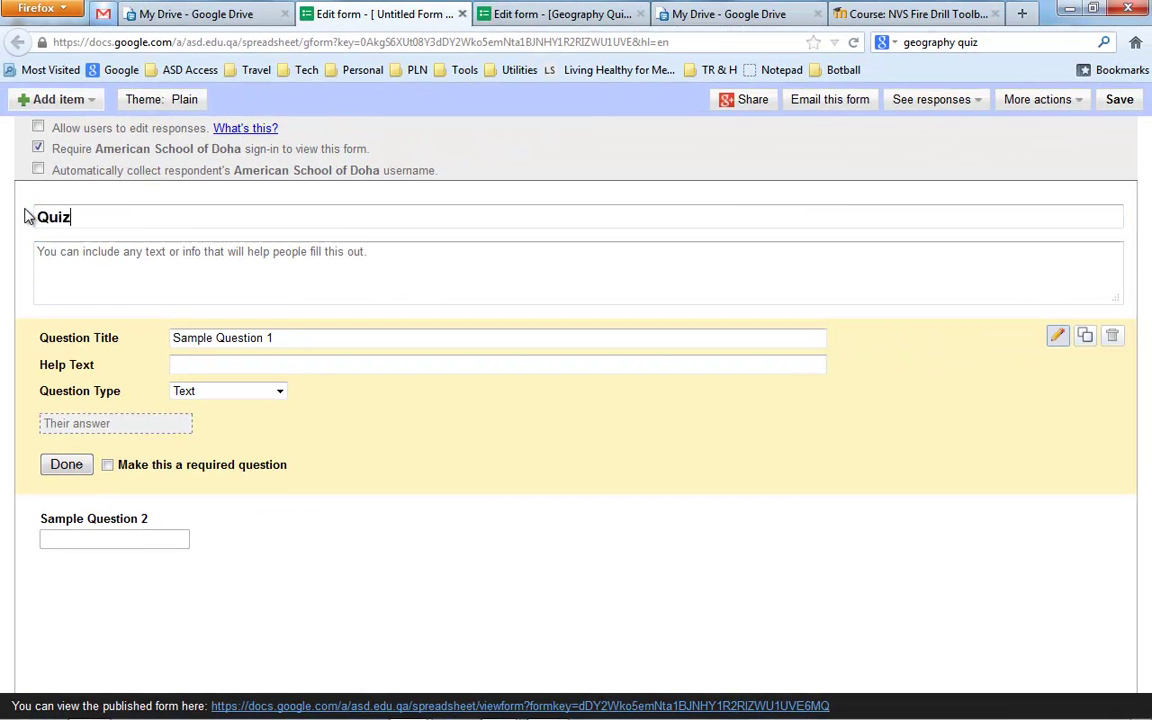
pyautogui.click(355, 260)
pyautogui.write('More directions')
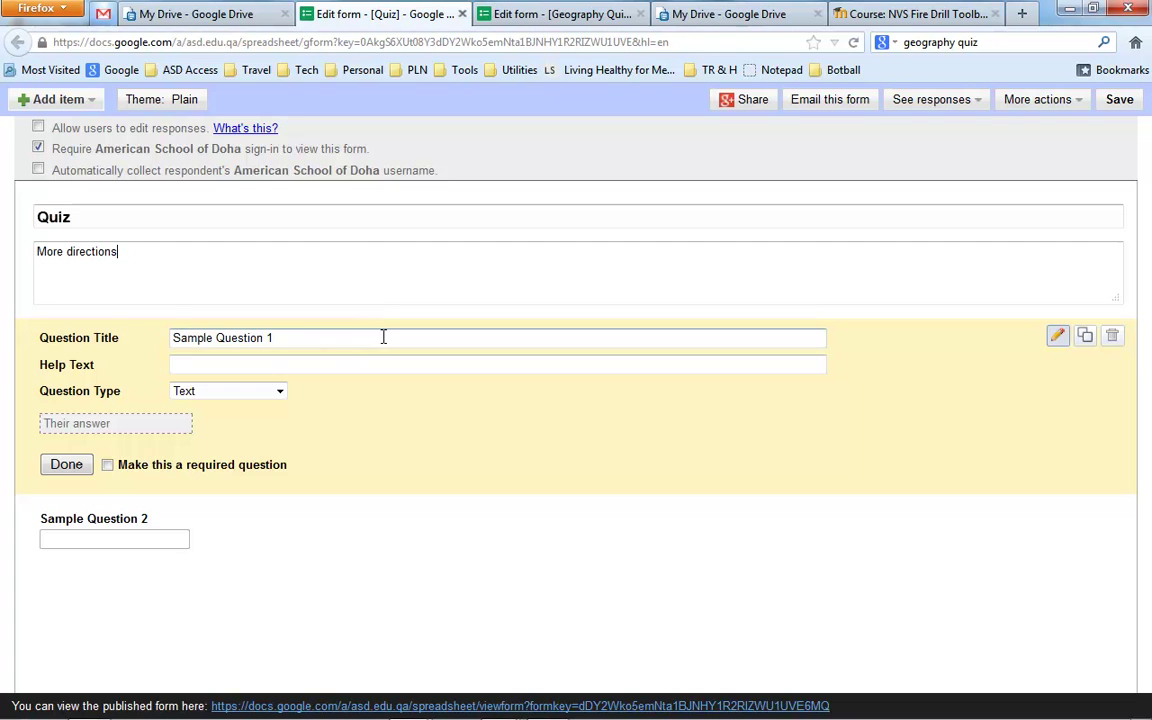
# Make Sample Question 1 multiple choice with three options: choice 1, choice 2, choice 3.
pyautogui.click(325, 340)
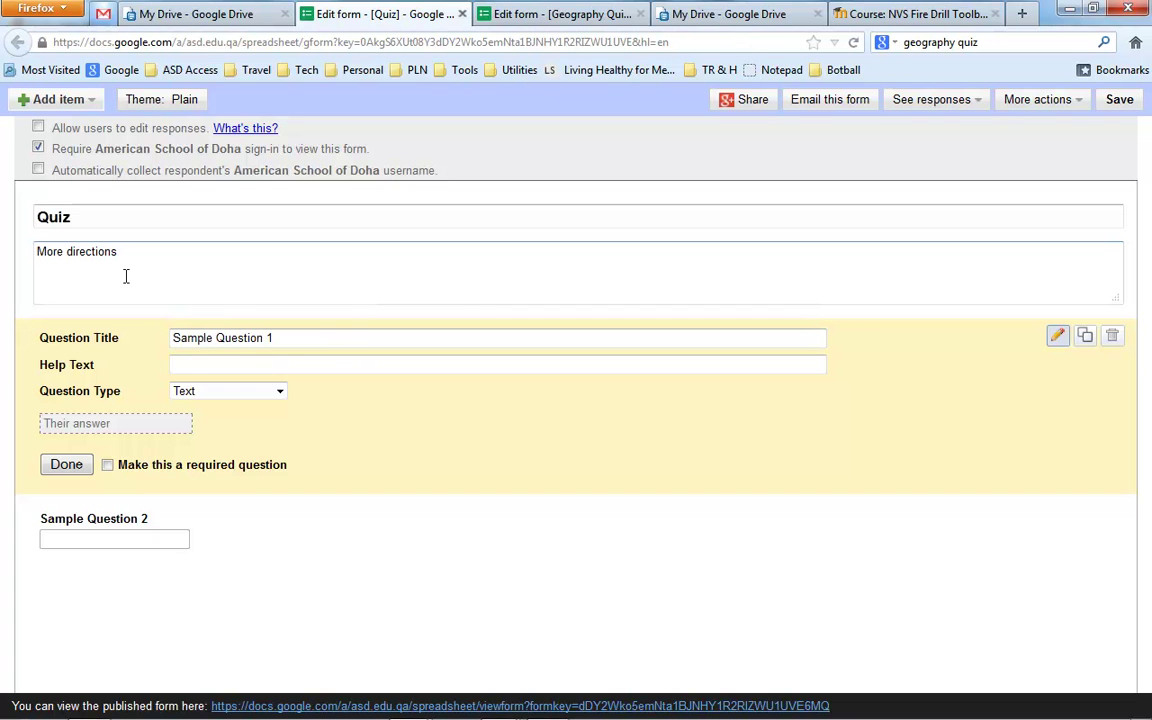
pyautogui.click(279, 394)
pyautogui.click(216, 436)
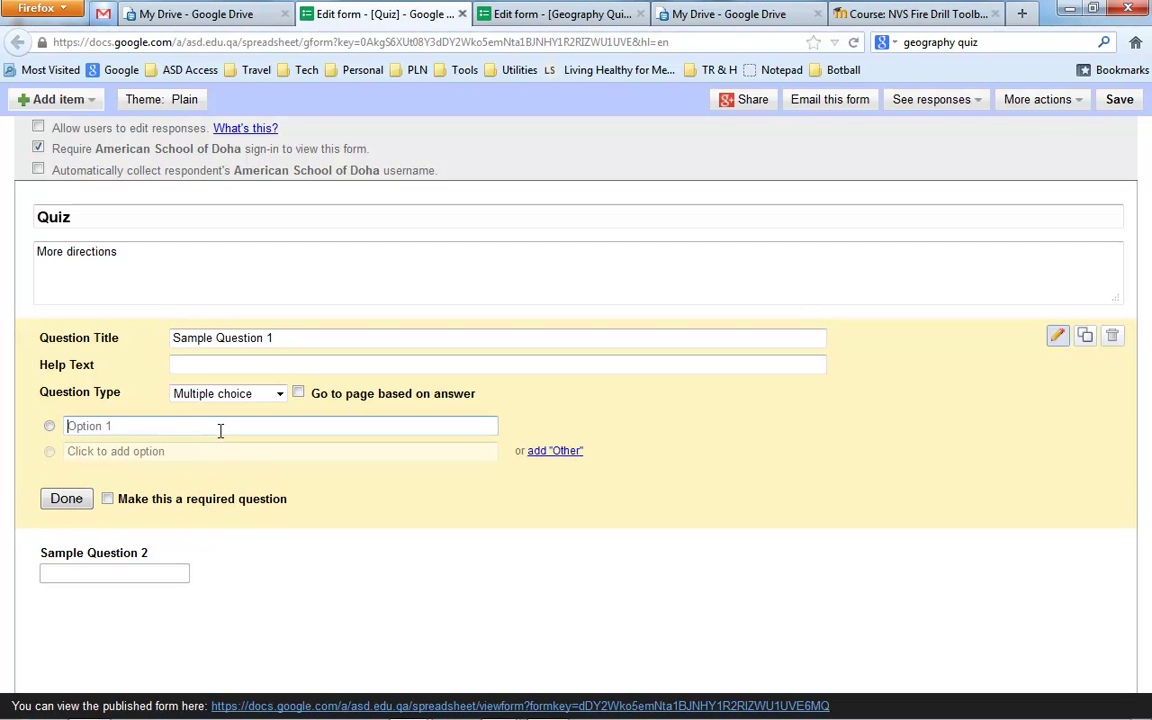
pyautogui.write('choice 1')
pyautogui.press('Return')
pyautogui.write('ch')
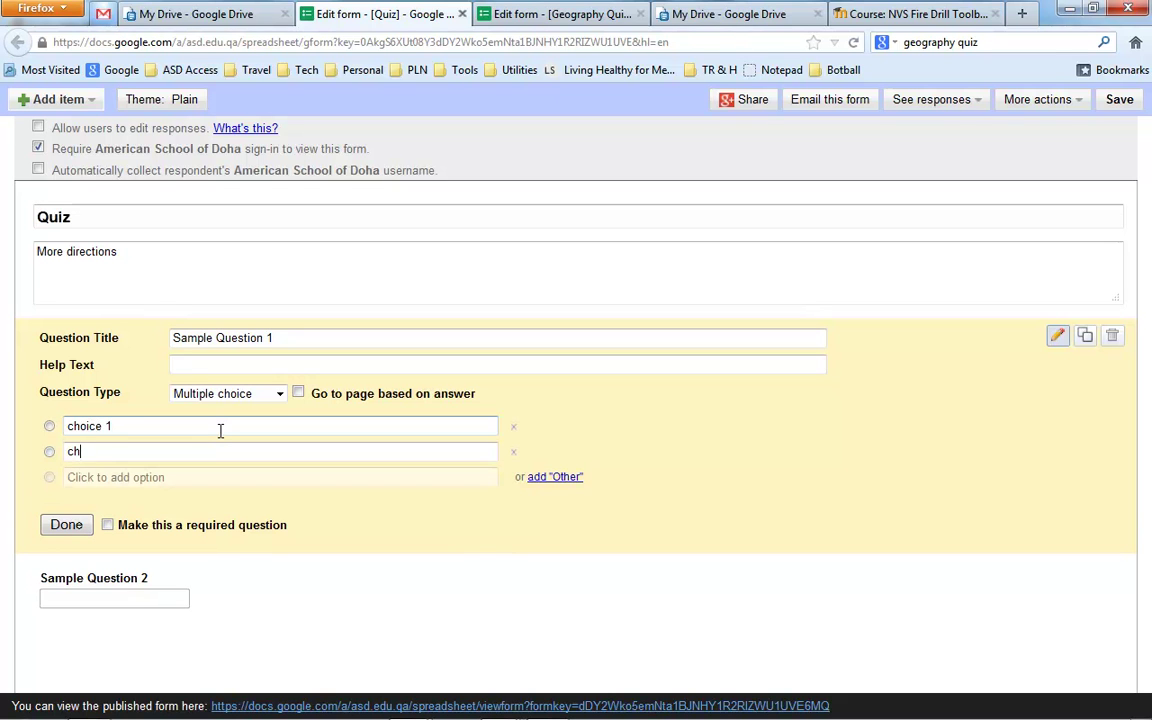
pyautogui.press('Return')
pyautogui.write('choice 3')
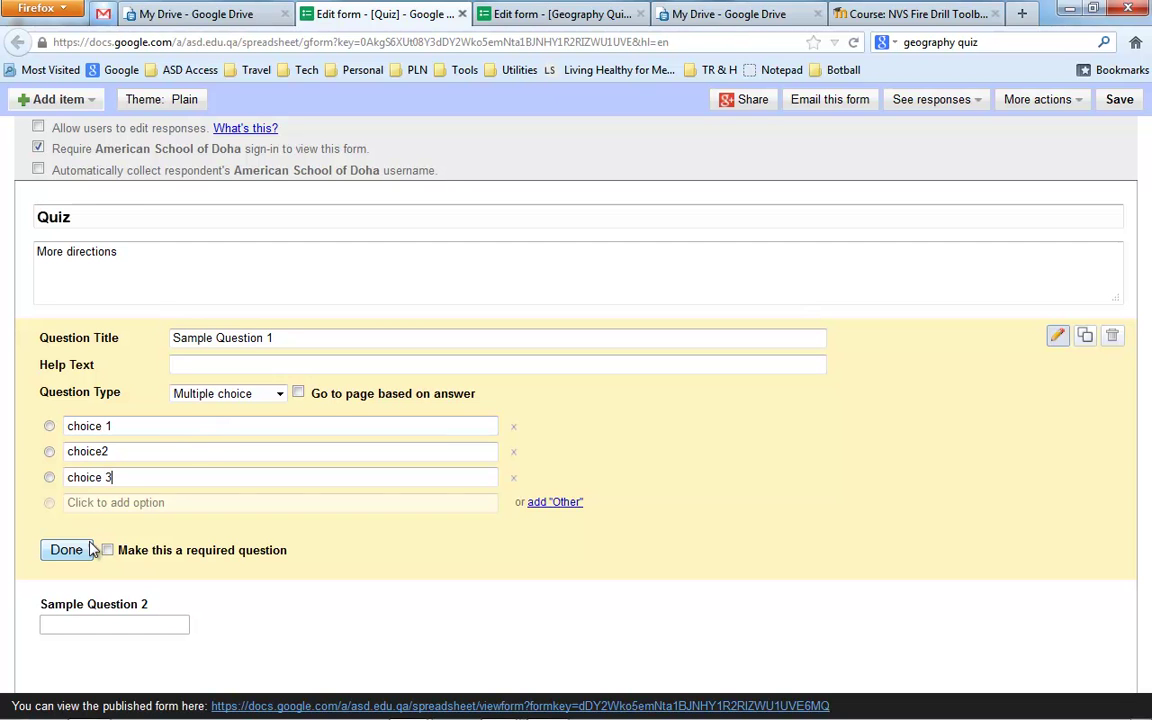
pyautogui.click(79, 553)
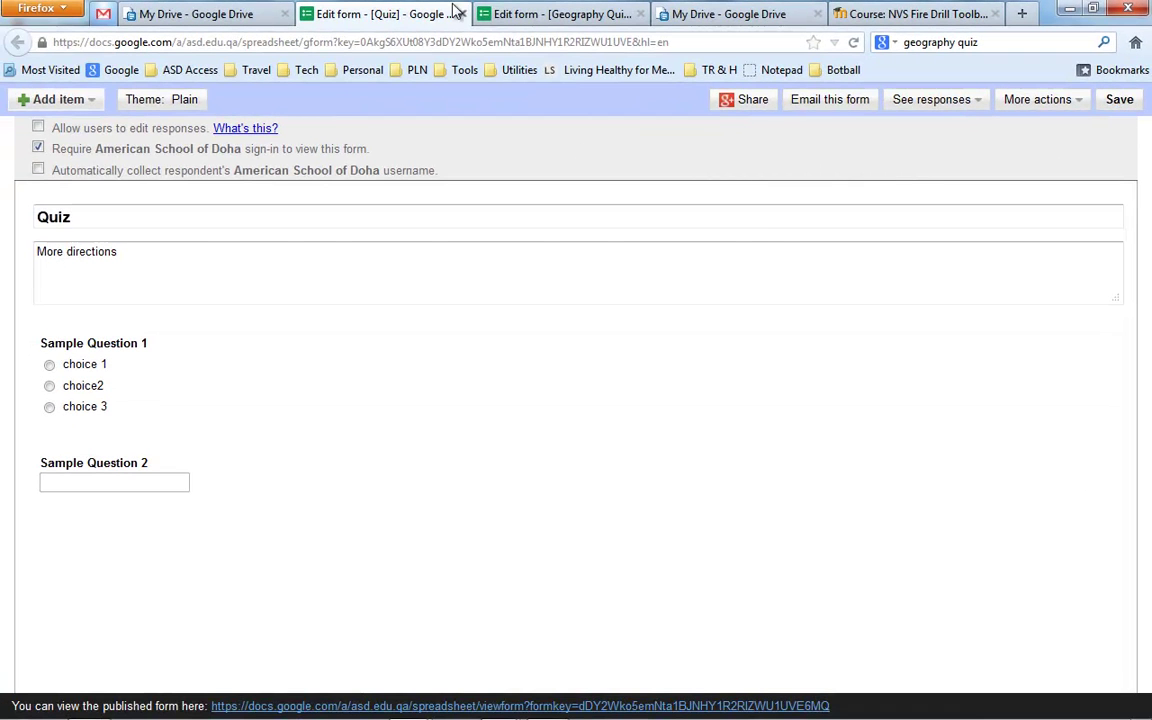
pyautogui.click(511, 15)
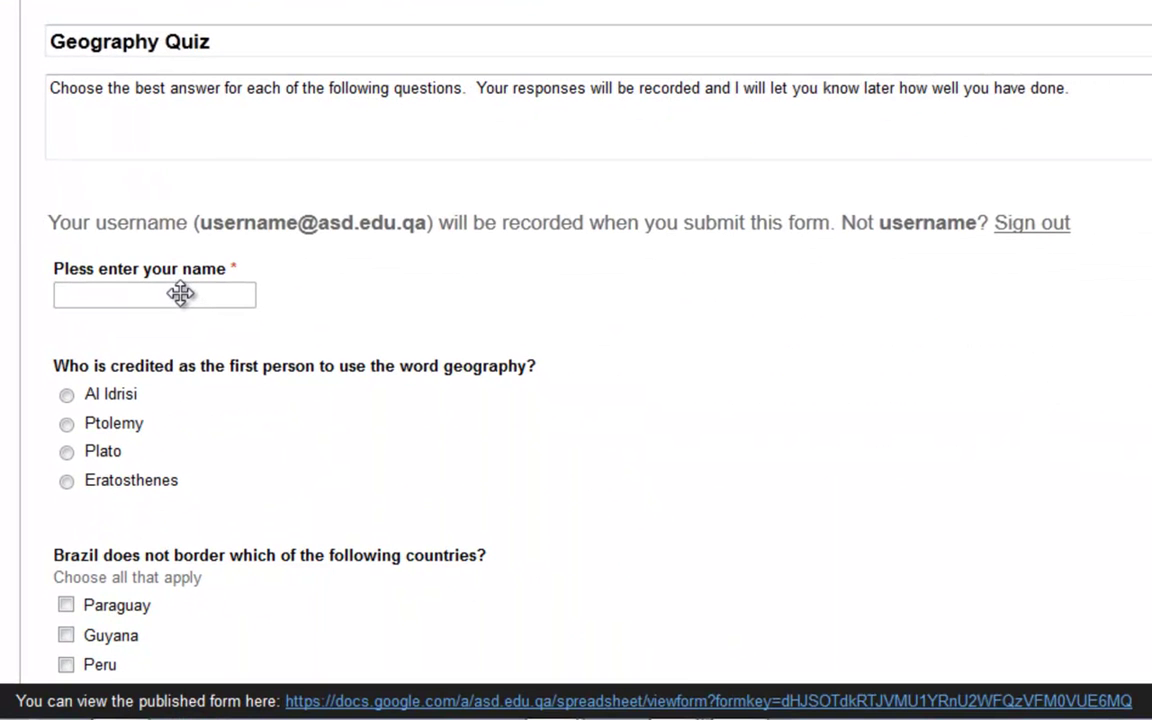
# Scroll through the Geography Quiz's name field and geography questions.
pyautogui.scroll(-4, 264, 305)
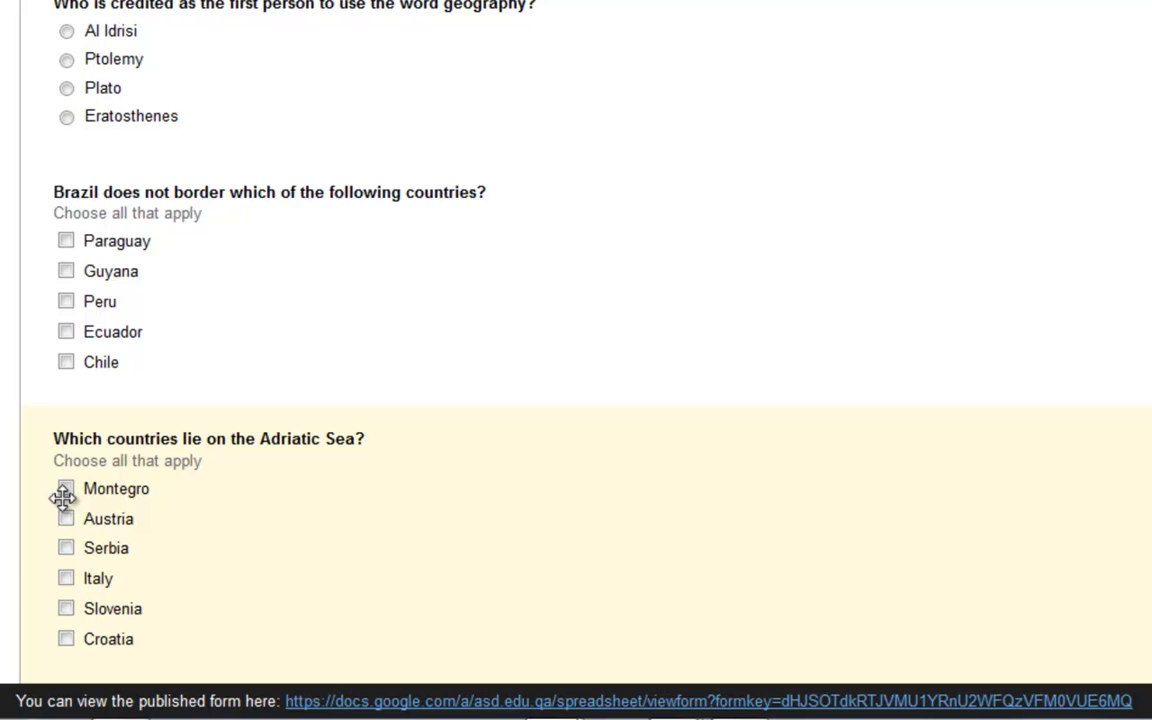
pyautogui.scroll(2, 773, 306)
pyautogui.scroll(5, 775, 305)
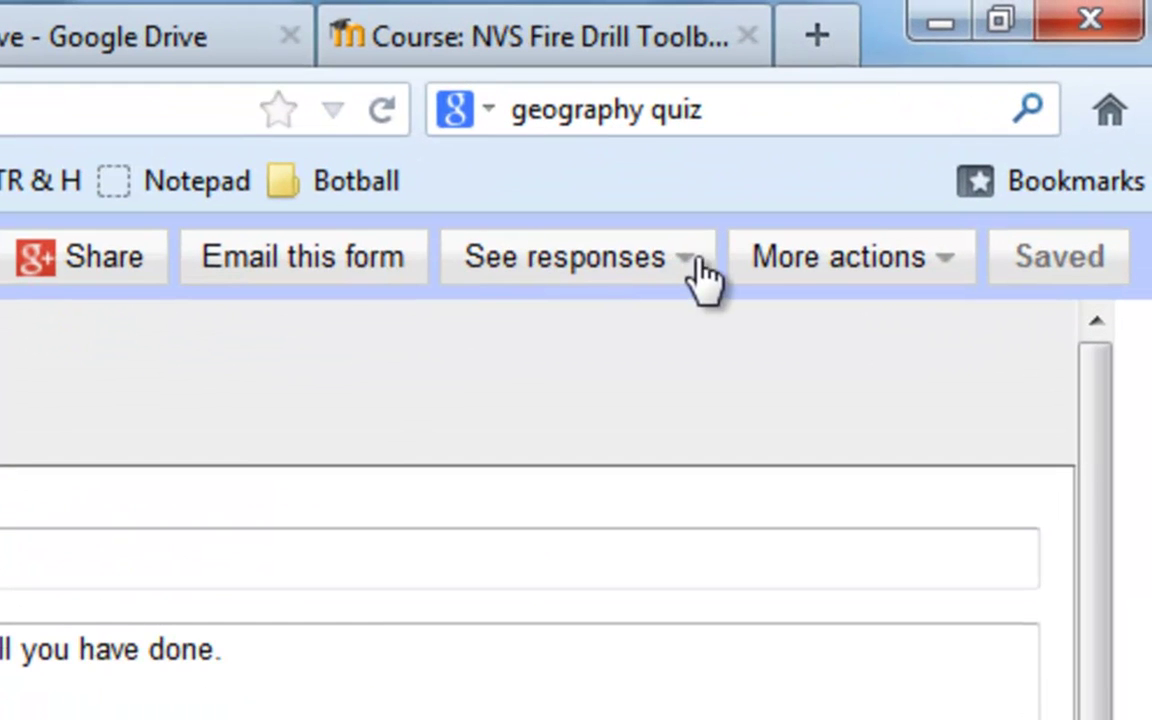
# Copy the iframe code from the form's Embed dialog and return to the Moodle course tab.
pyautogui.click(877, 268)
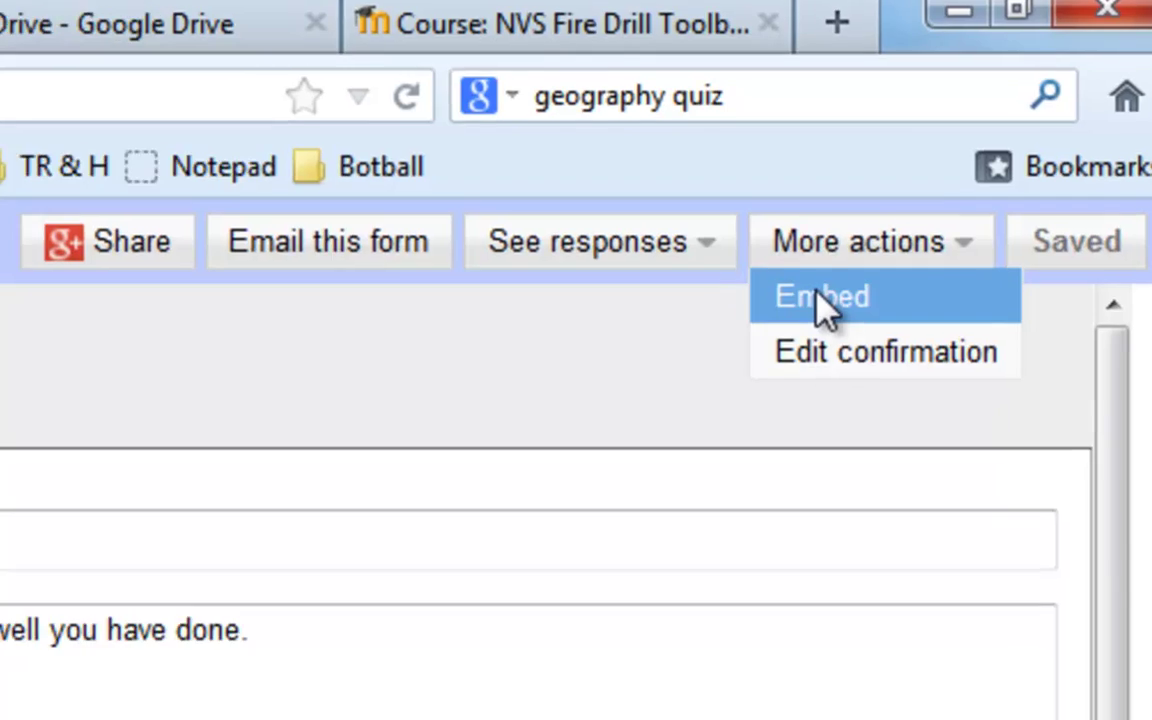
pyautogui.click(822, 300)
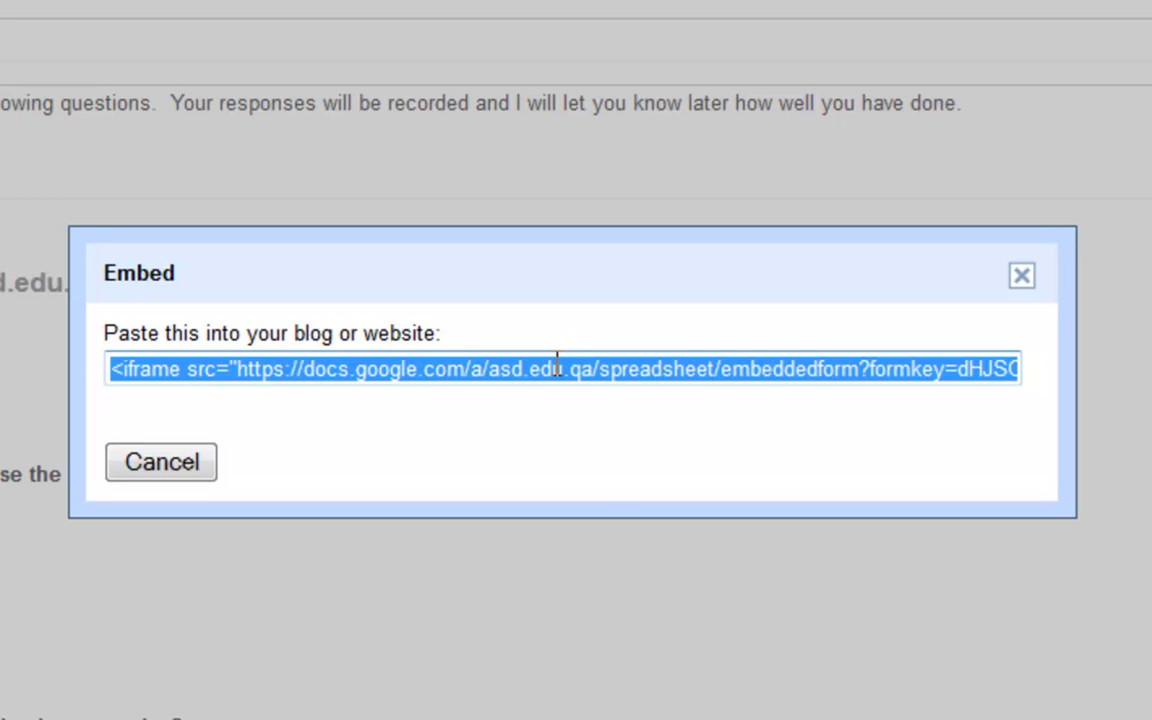
pyautogui.rightClick(556, 366)
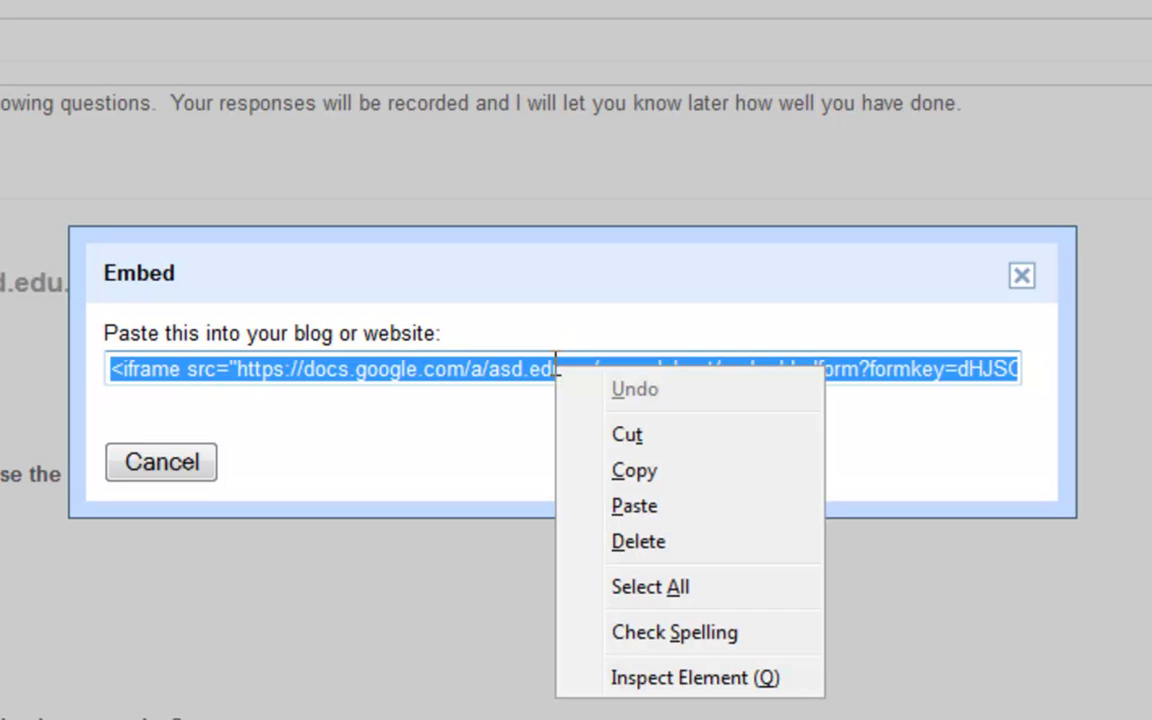
pyautogui.click(628, 470)
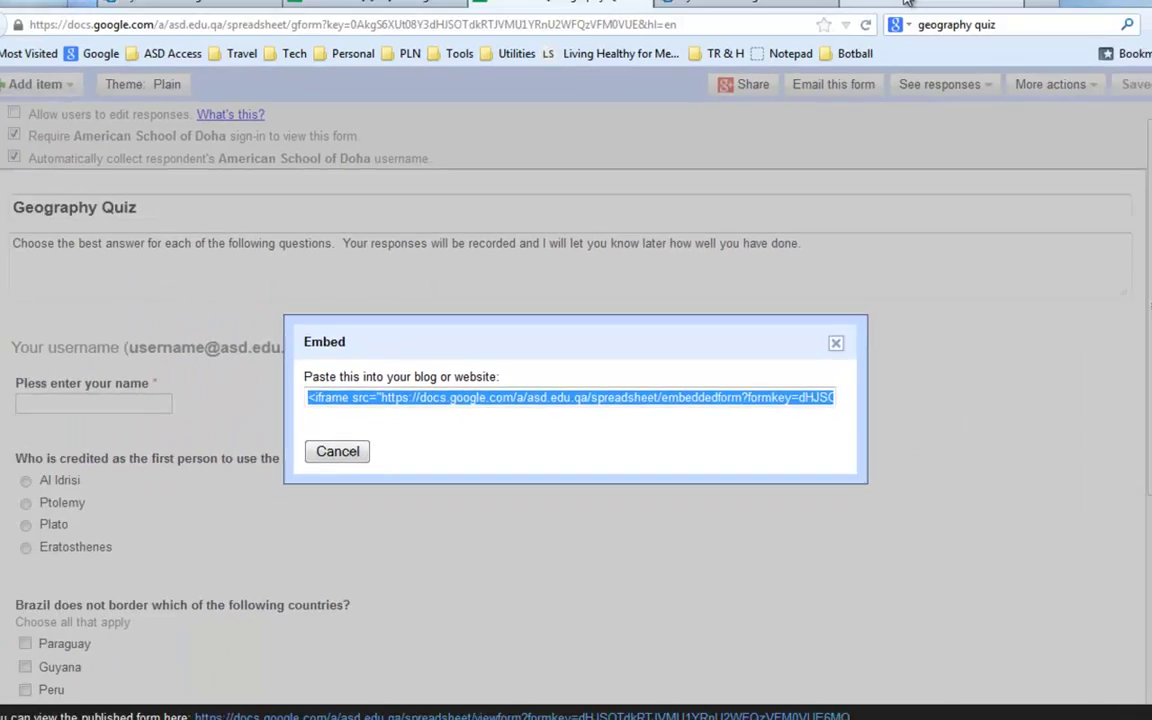
pyautogui.click(890, 14)
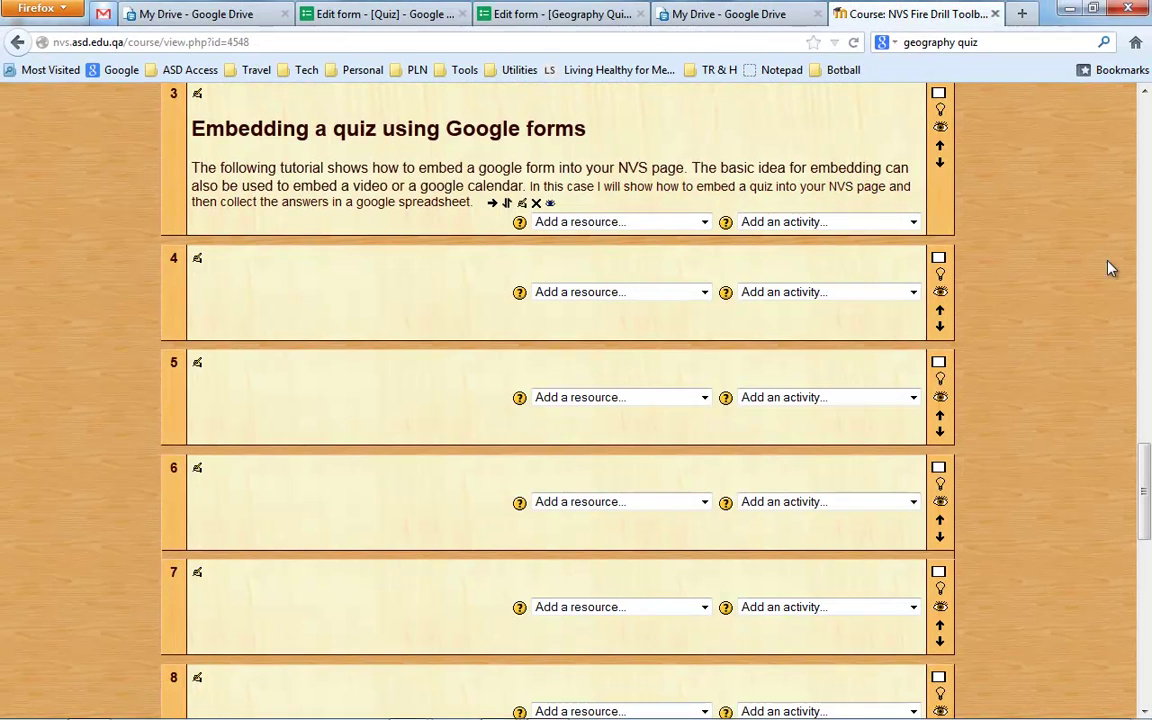
# Toggle course editing back on and open topic 3's Add a resource list.
pyautogui.moveTo(1146, 478); pyautogui.dragTo(1110, 130)
pyautogui.click(1088, 133)
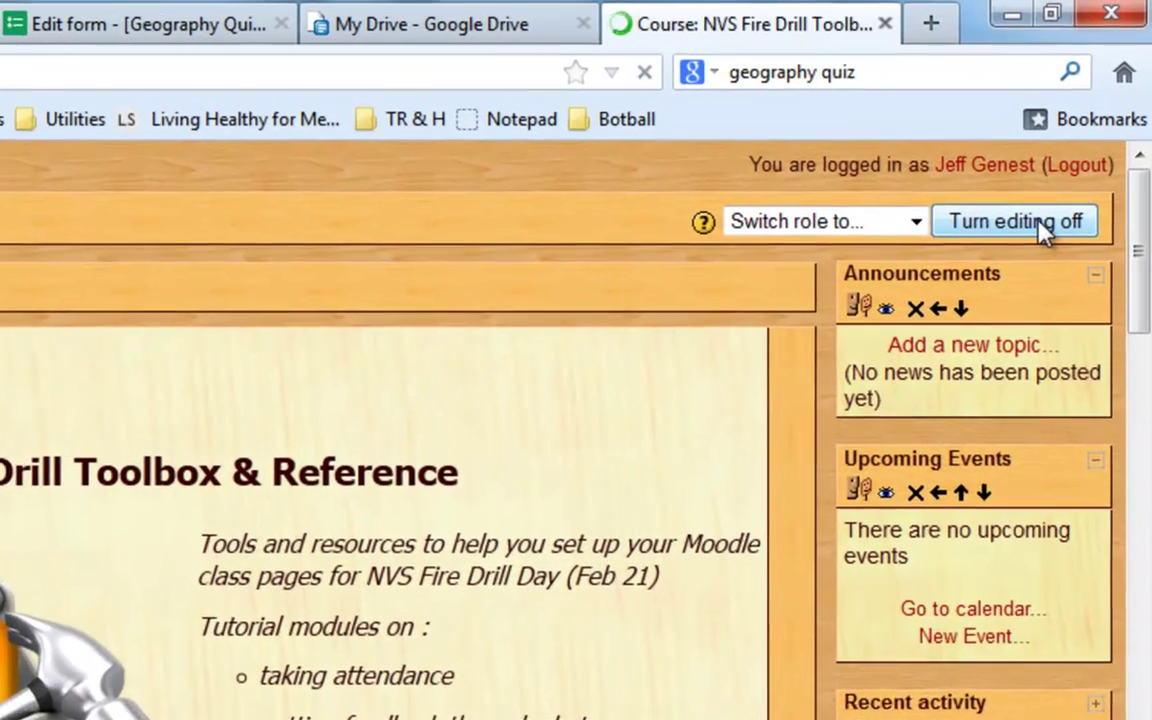
pyautogui.click(1040, 235)
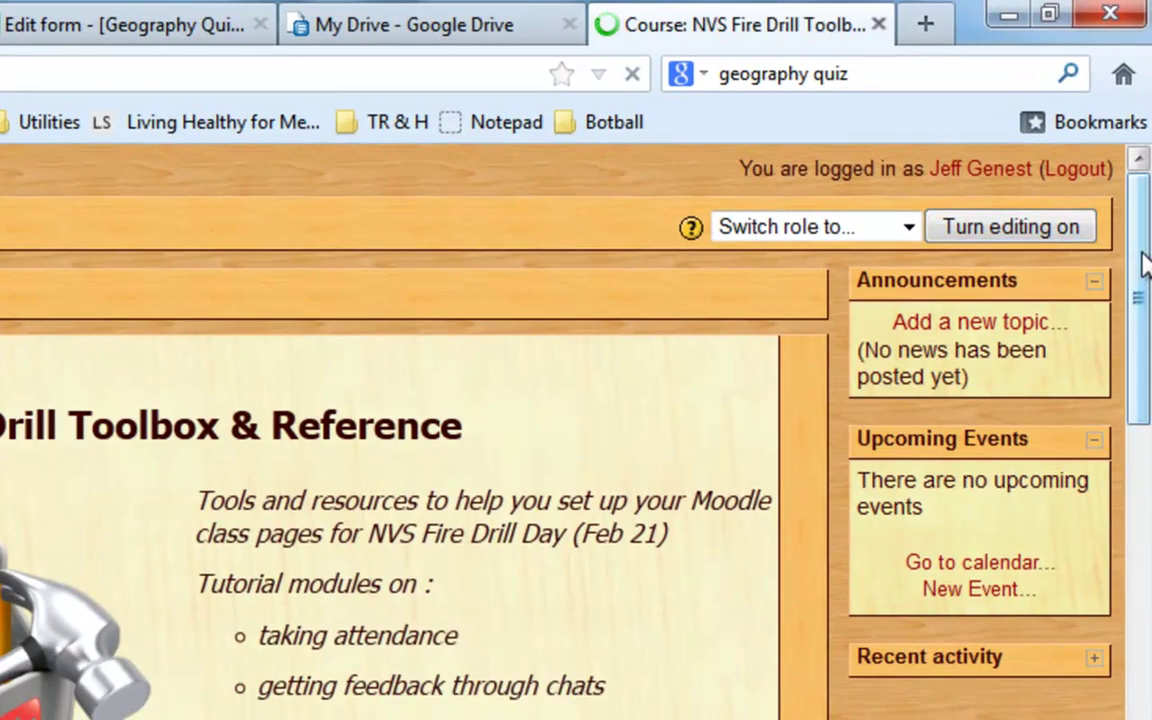
pyautogui.moveTo(1142, 257); pyautogui.dragTo(1145, 719)
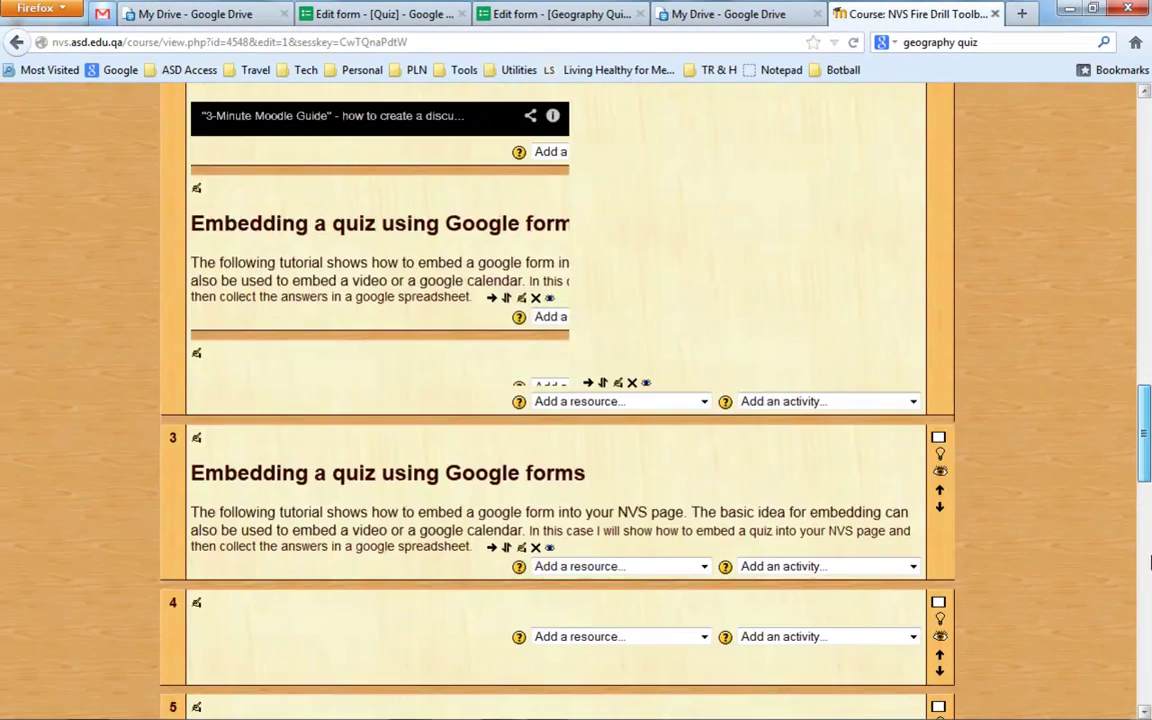
pyautogui.moveTo(1148, 557); pyautogui.dragTo(1148, 500)
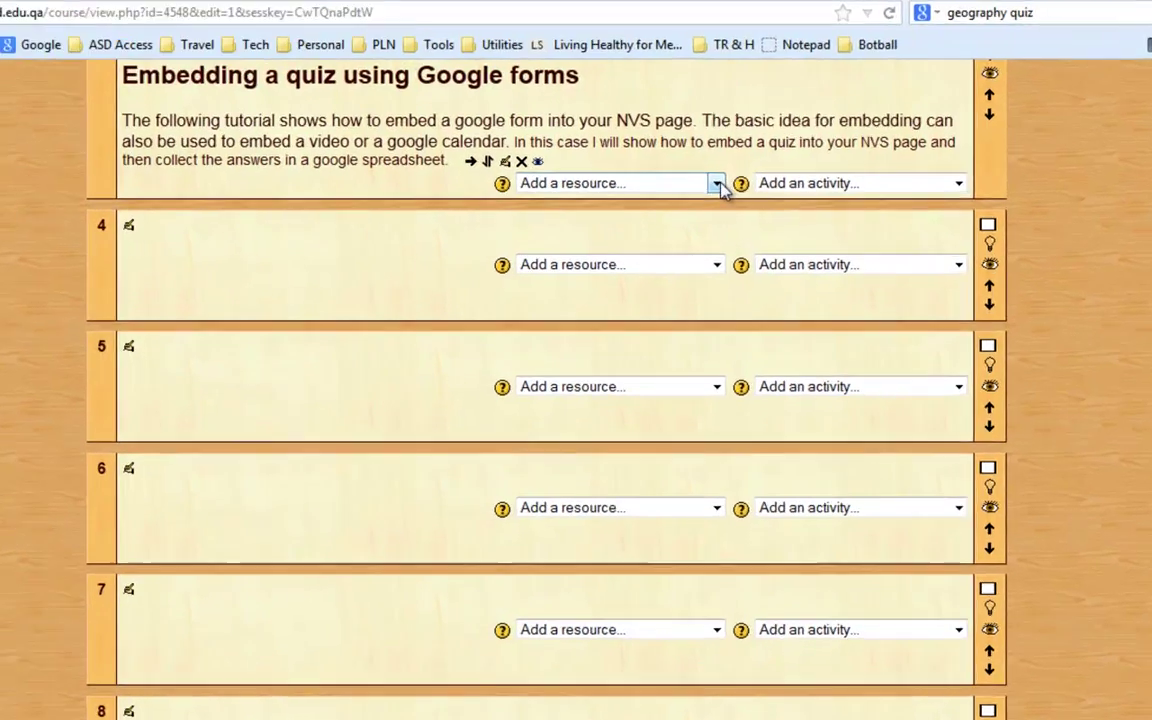
pyautogui.click(703, 191)
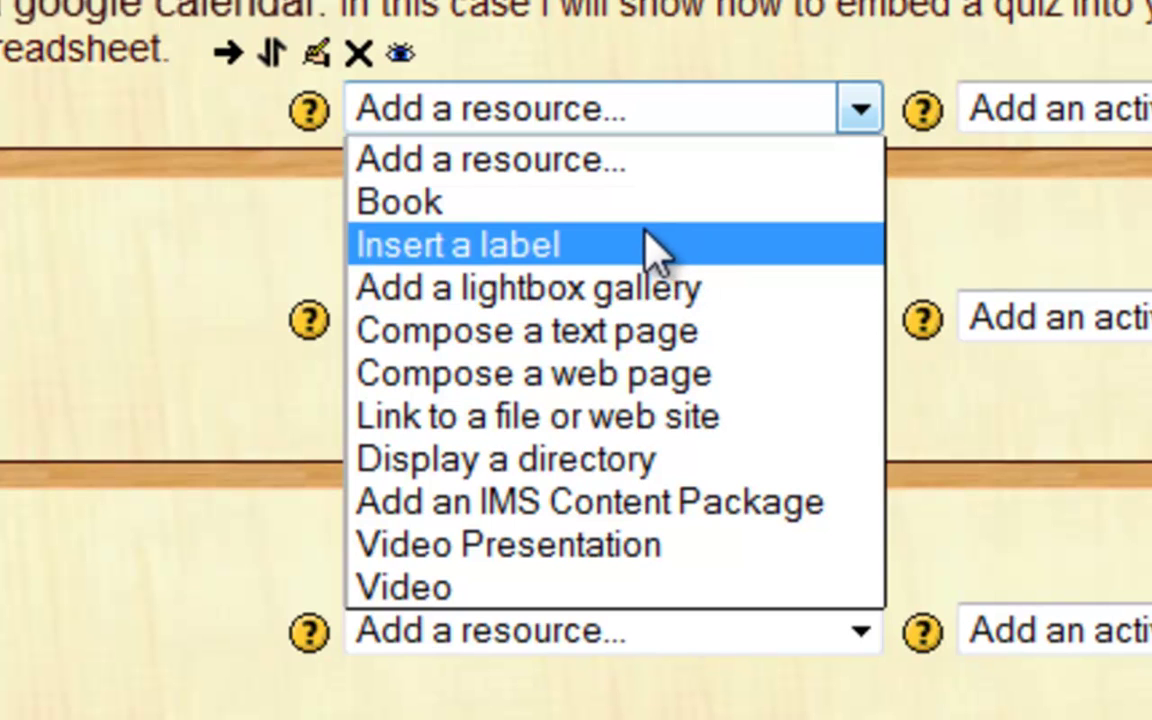
# Add a label to topic 3 containing the pasted iframe HTML and save it.
pyautogui.click(571, 252)
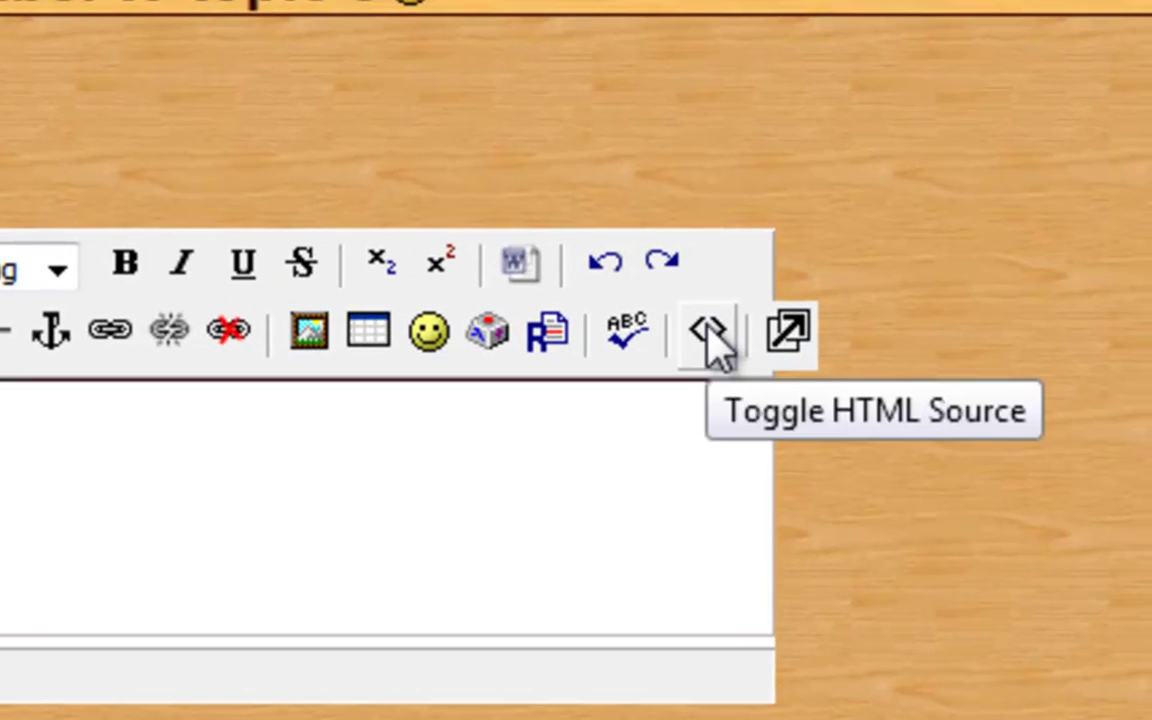
pyautogui.click(712, 340)
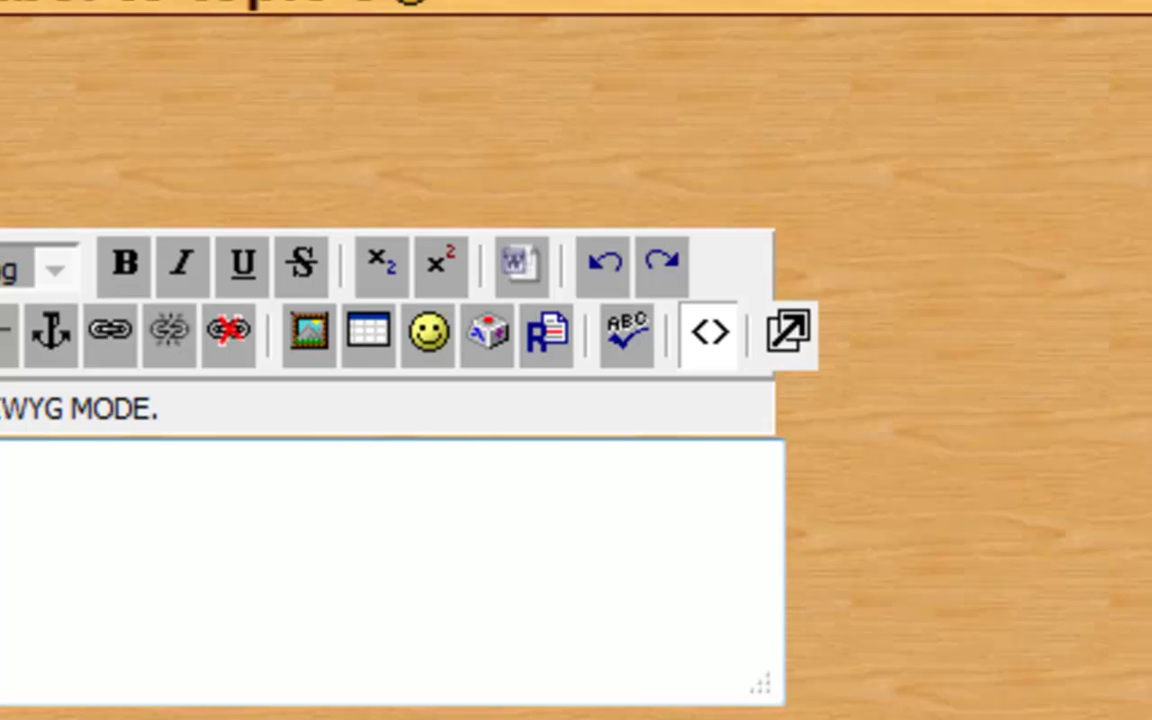
pyautogui.hotkey('ctrl', 'v')
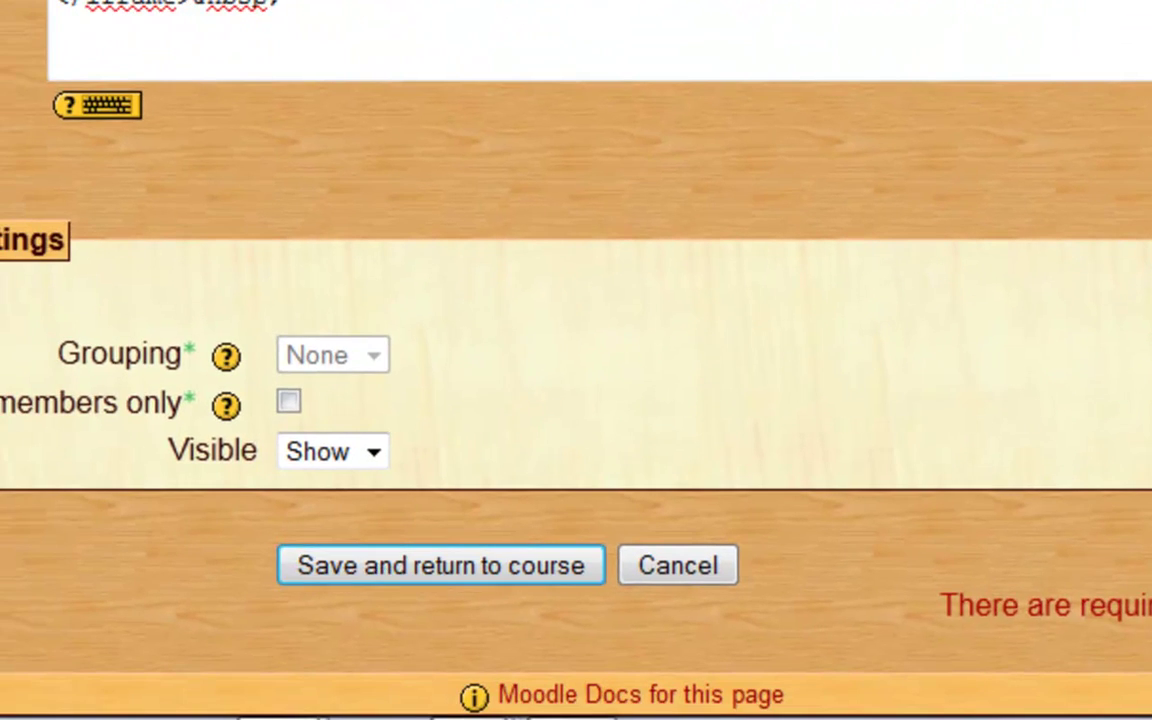
pyautogui.click(440, 565)
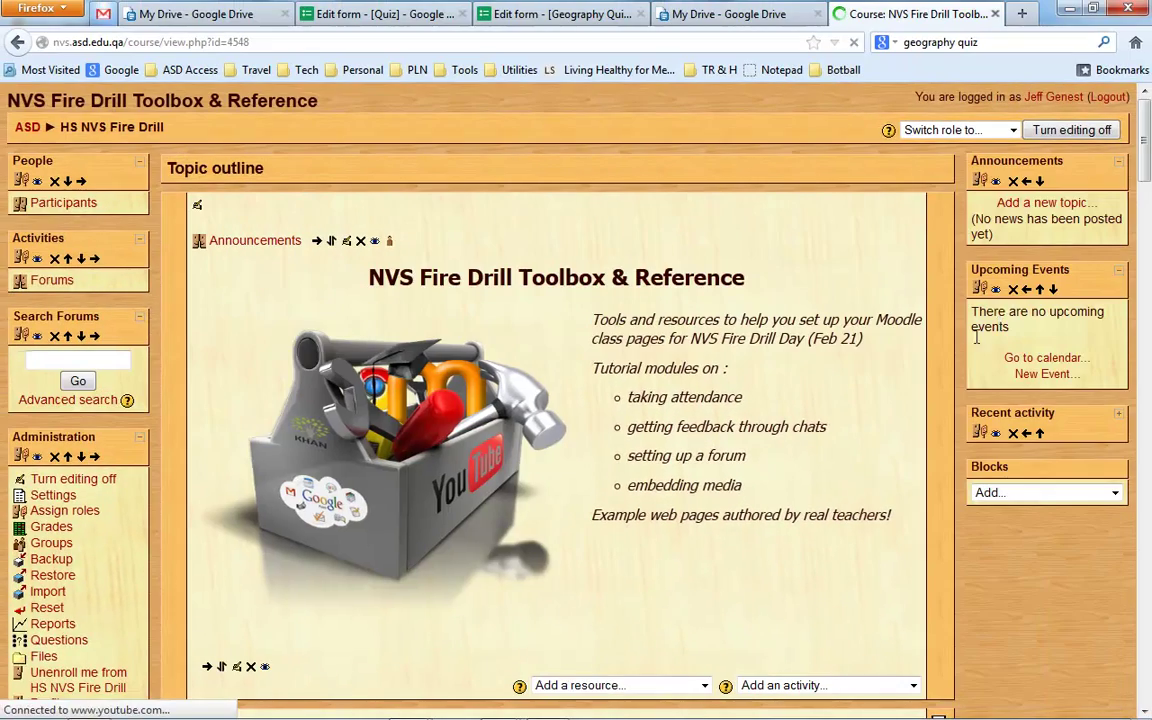
pyautogui.moveTo(1145, 160); pyautogui.dragTo(1138, 416)
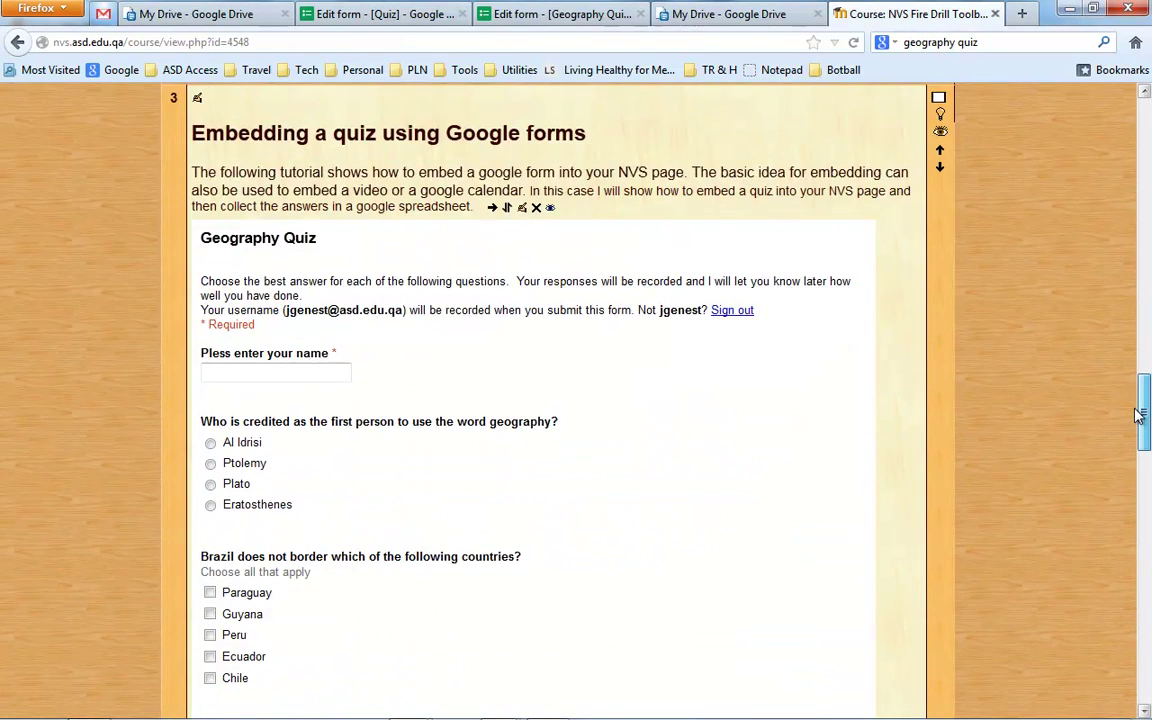
pyautogui.moveTo(1138, 416); pyautogui.dragTo(1148, 130)
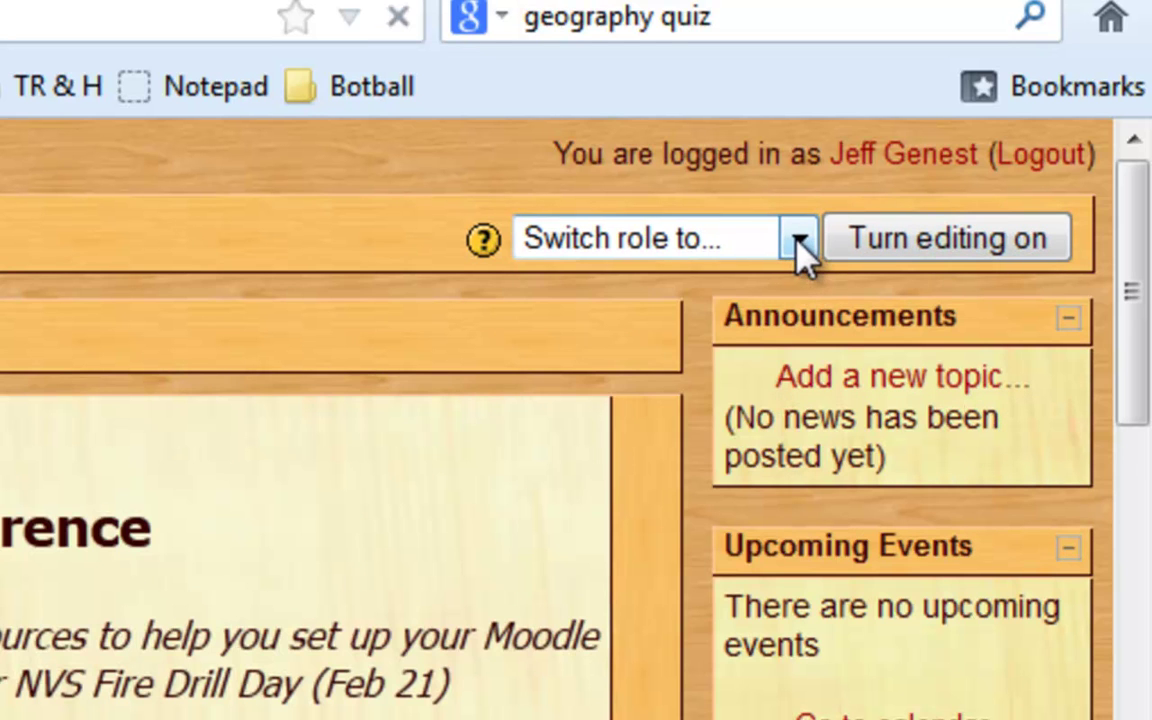
# Switch role to Student to view the course page.
pyautogui.click(798, 240)
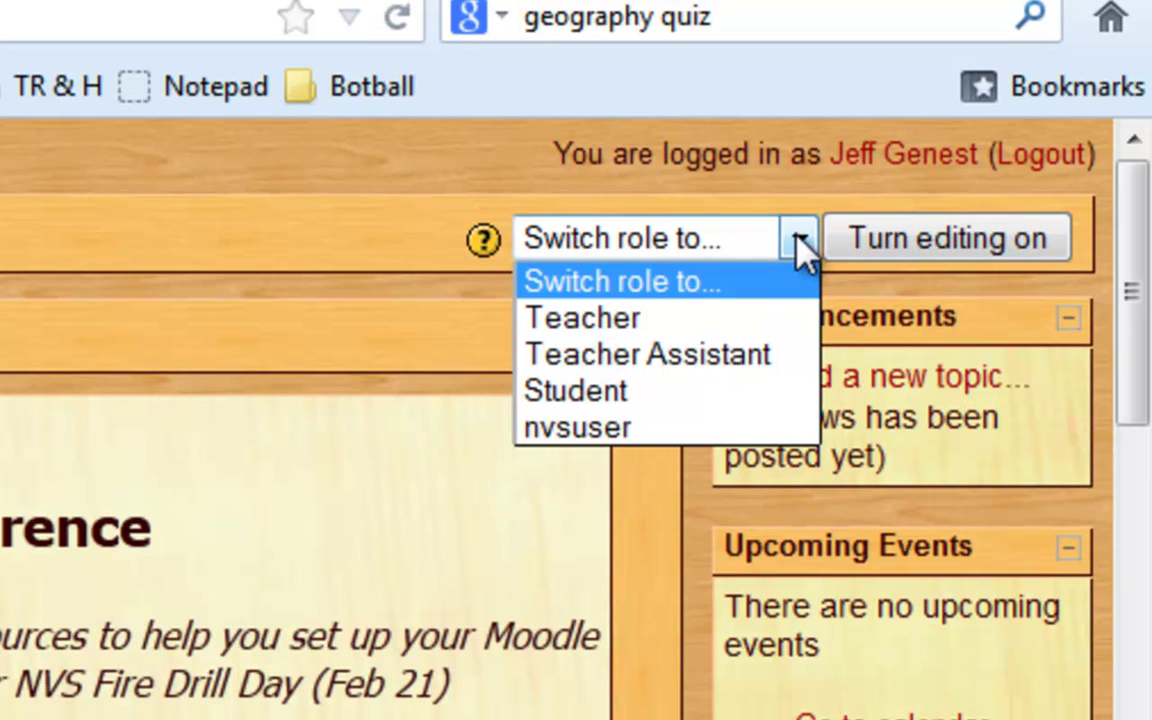
pyautogui.click(605, 392)
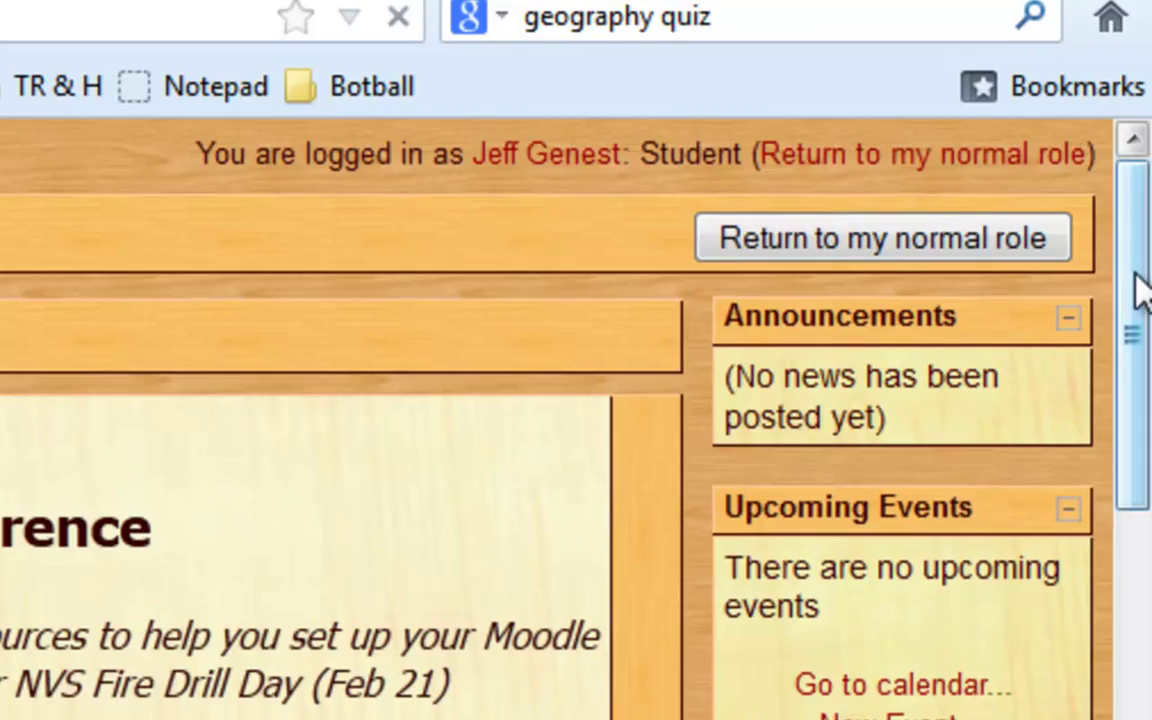
pyautogui.moveTo(1131, 296); pyautogui.dragTo(1144, 719)
pyautogui.scroll(5, 1148, 480)
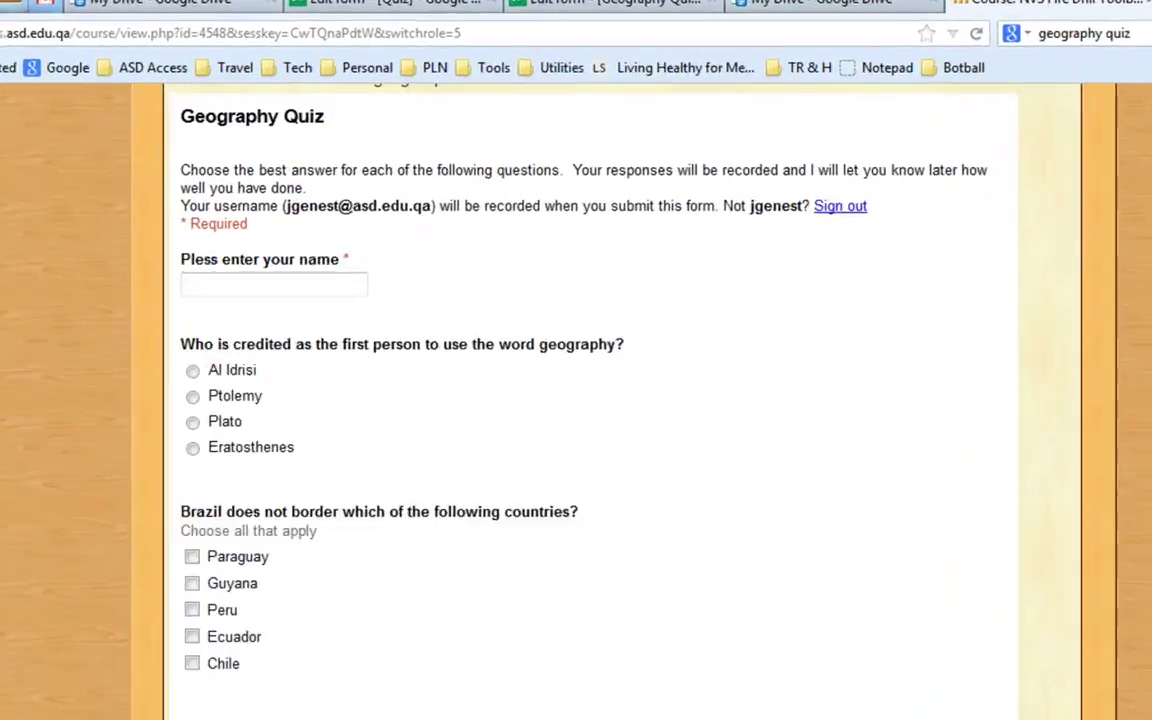
# Fill the name from autofill and answer Al Idrisi, Peru and Italy.
pyautogui.click(165, 422)
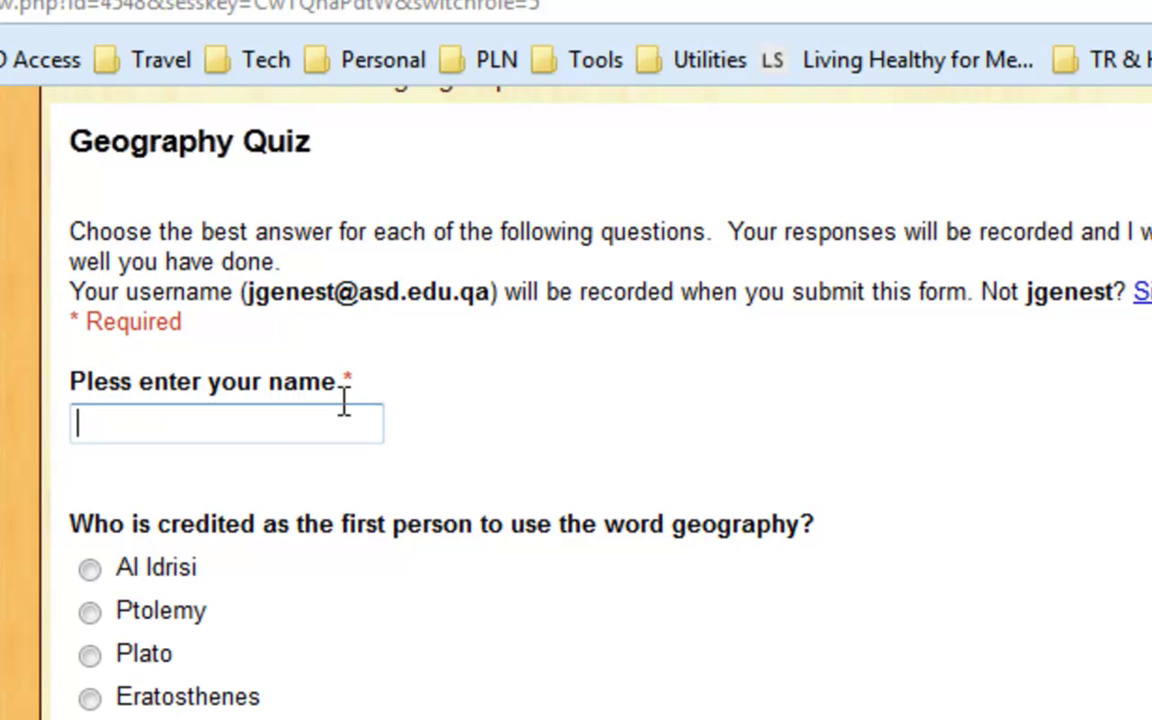
pyautogui.click(284, 410)
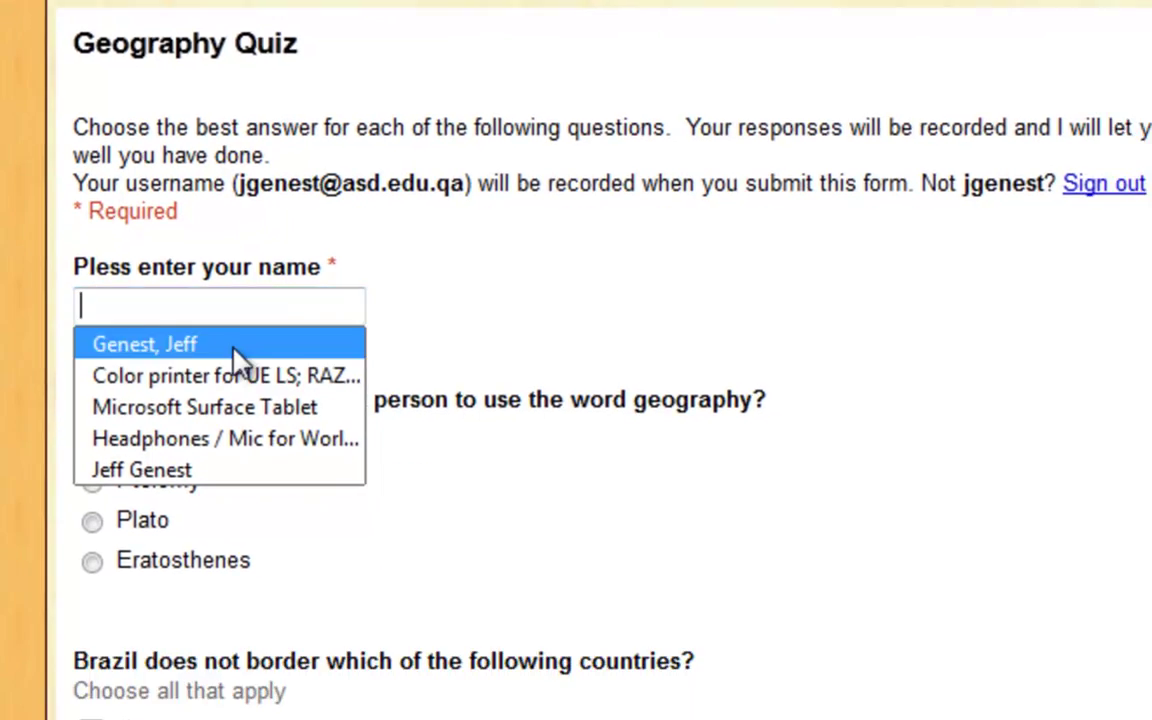
pyautogui.click(240, 466)
pyautogui.scroll(-5, 230, 150)
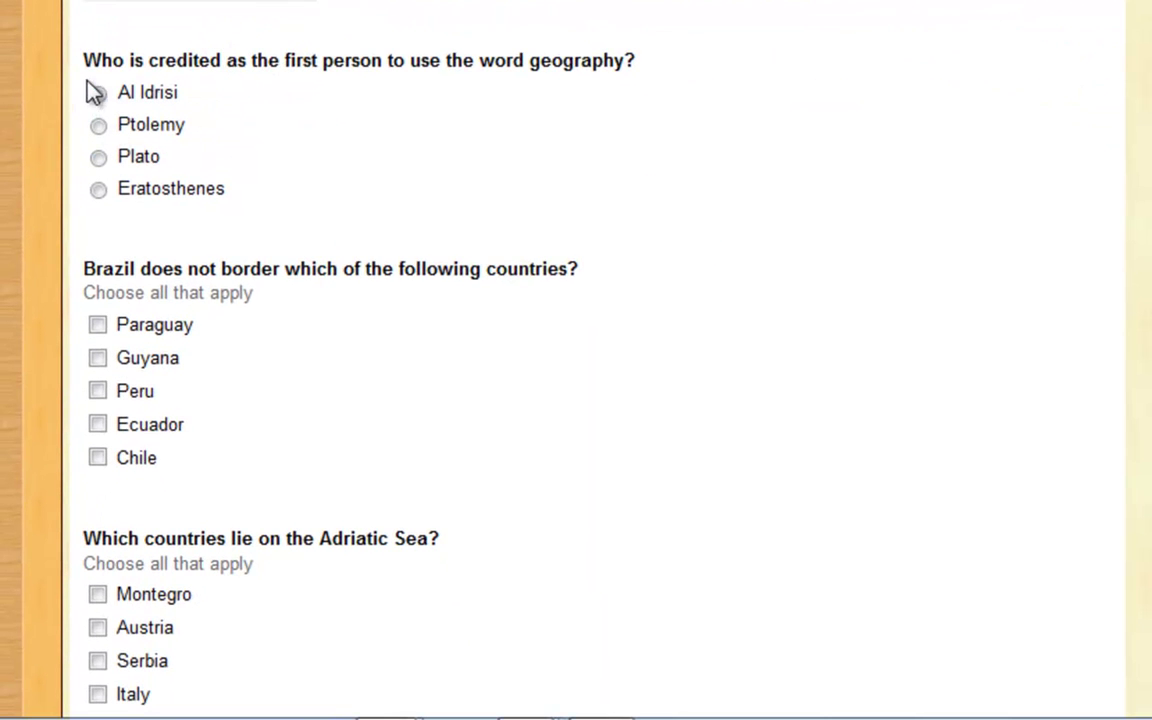
pyautogui.click(98, 93)
pyautogui.click(97, 391)
pyautogui.scroll(-3, 220, 486)
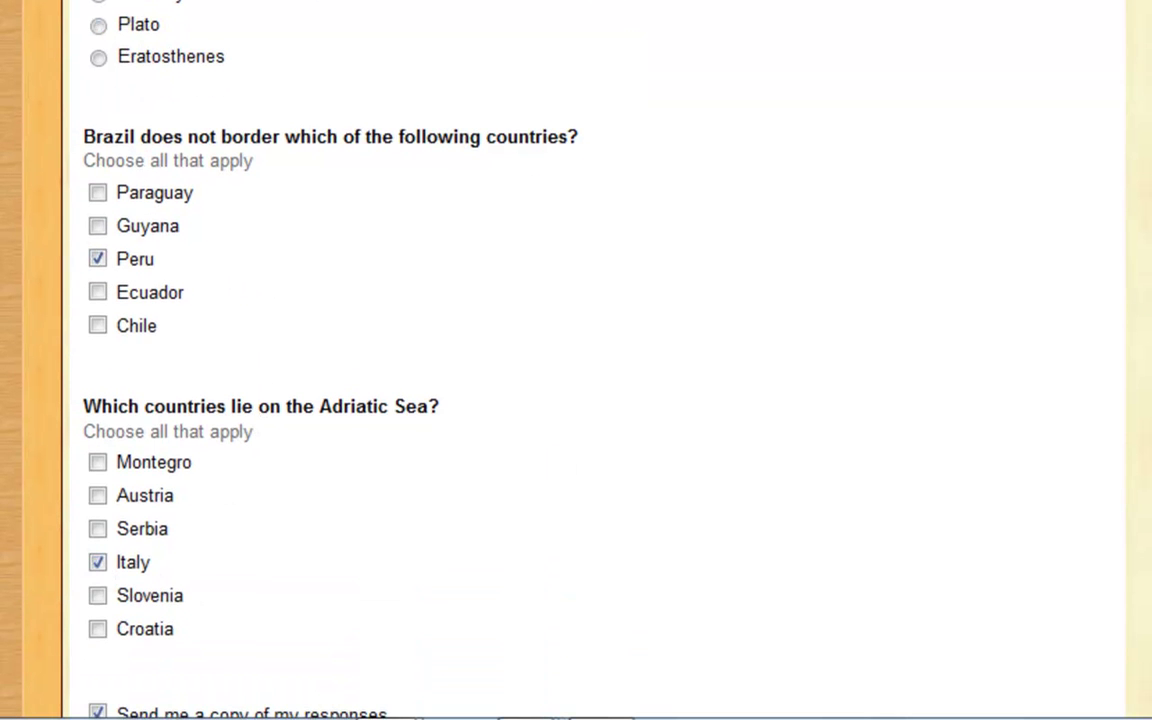
pyautogui.scroll(-10, 576, 360)
pyautogui.scroll(5, 576, 360)
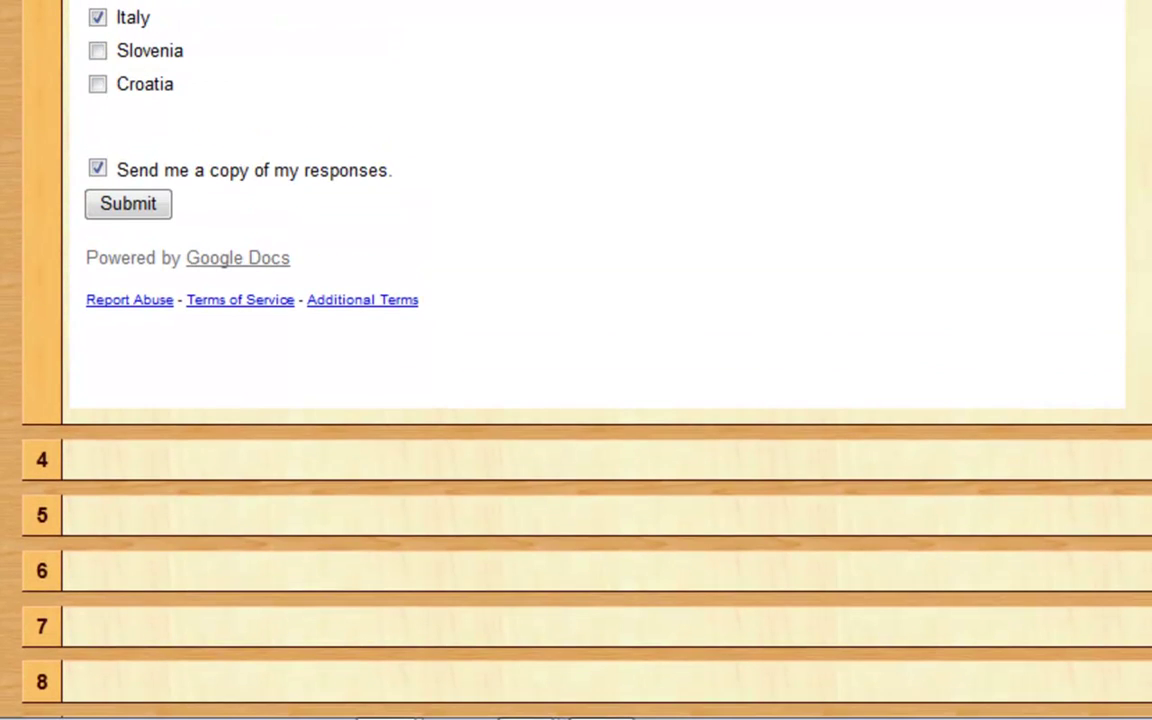
pyautogui.scroll(4, 576, 360)
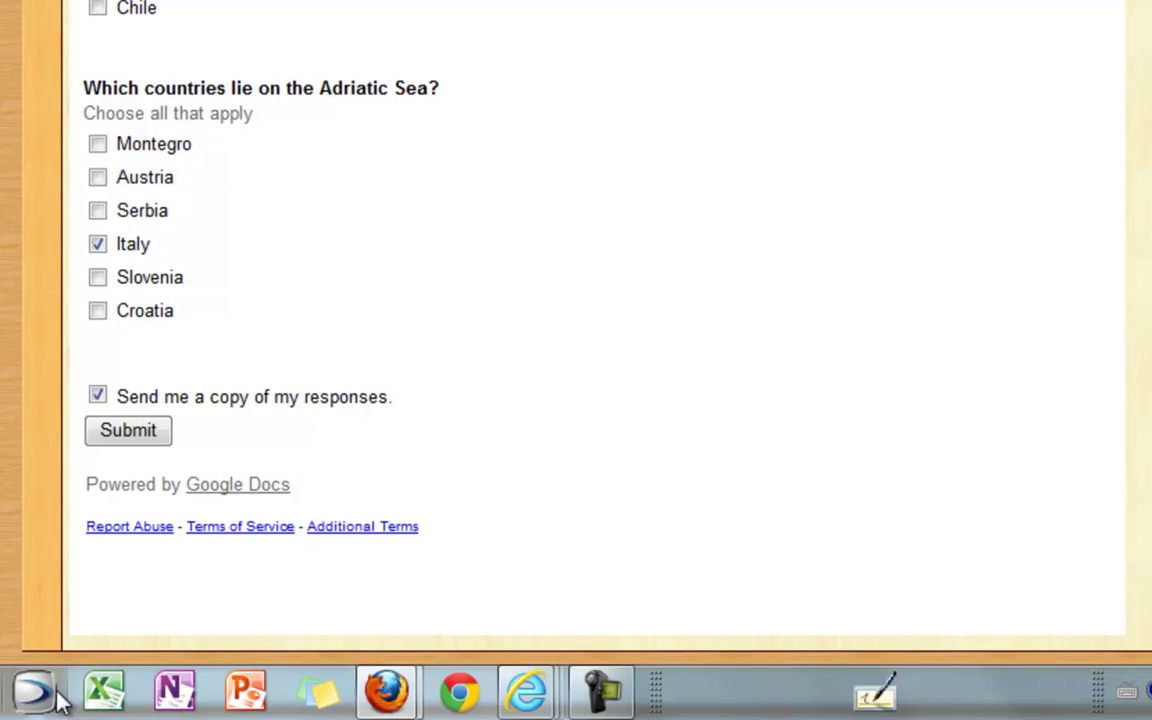
# Submit the quiz, then open its responses as a spreadsheet from the form editor.
pyautogui.click(148, 432)
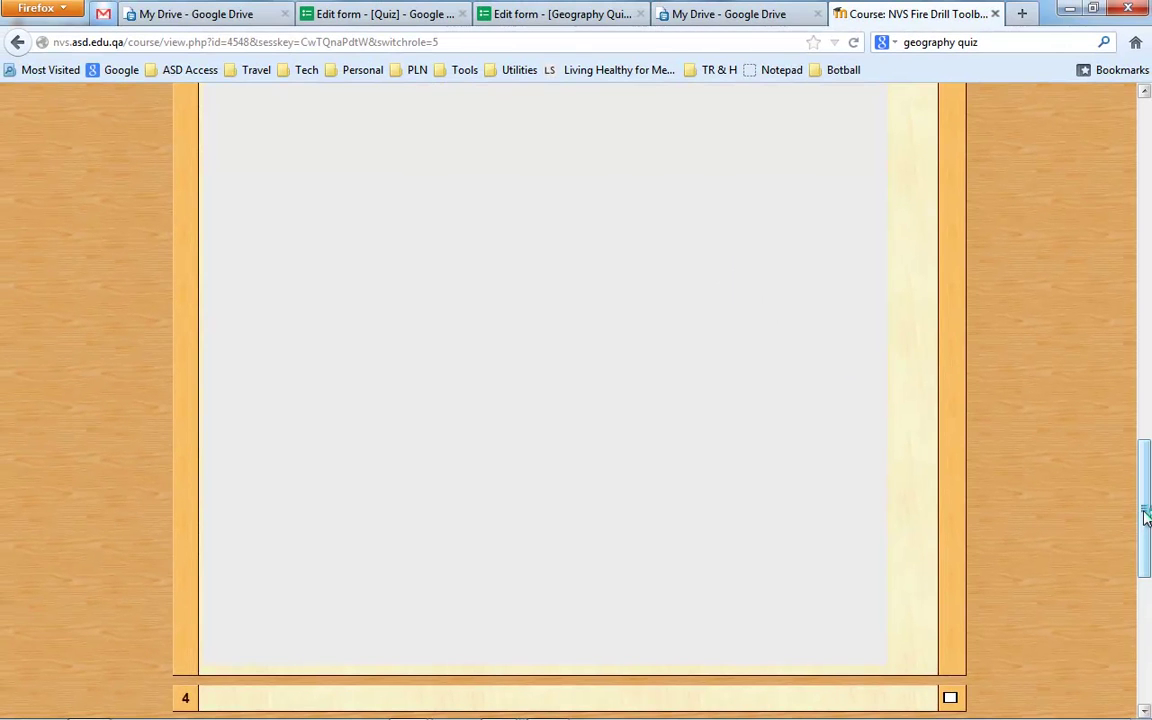
pyautogui.moveTo(1146, 515); pyautogui.dragTo(1146, 362)
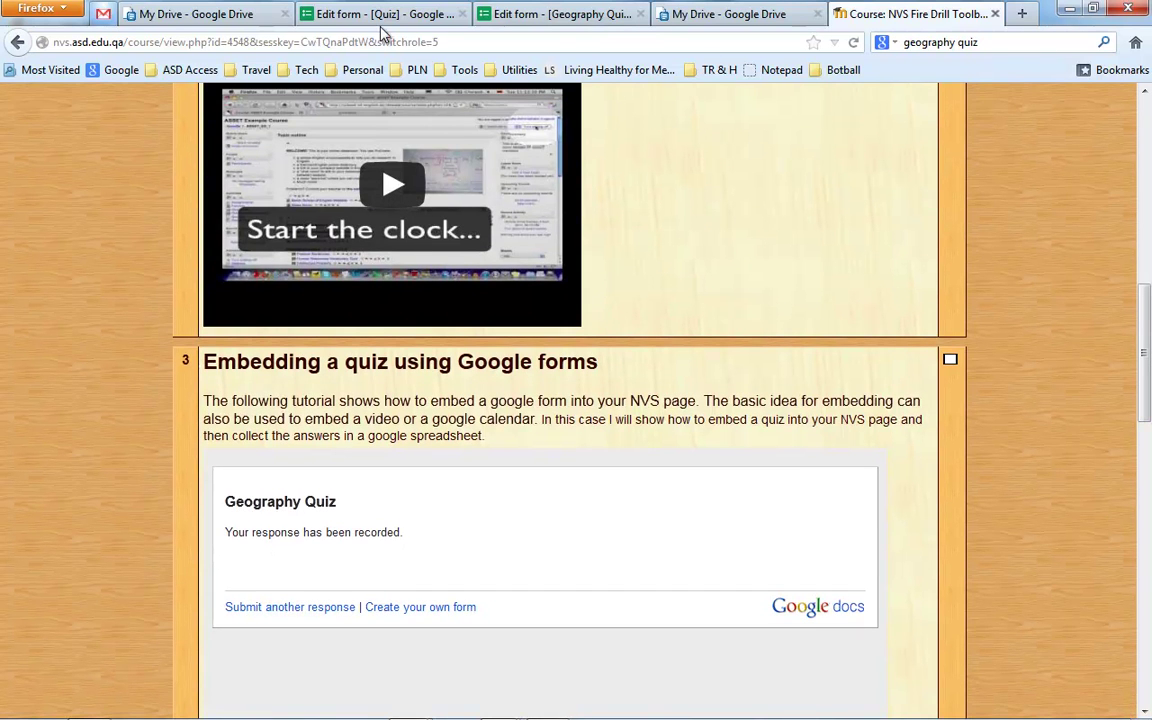
pyautogui.click(513, 14)
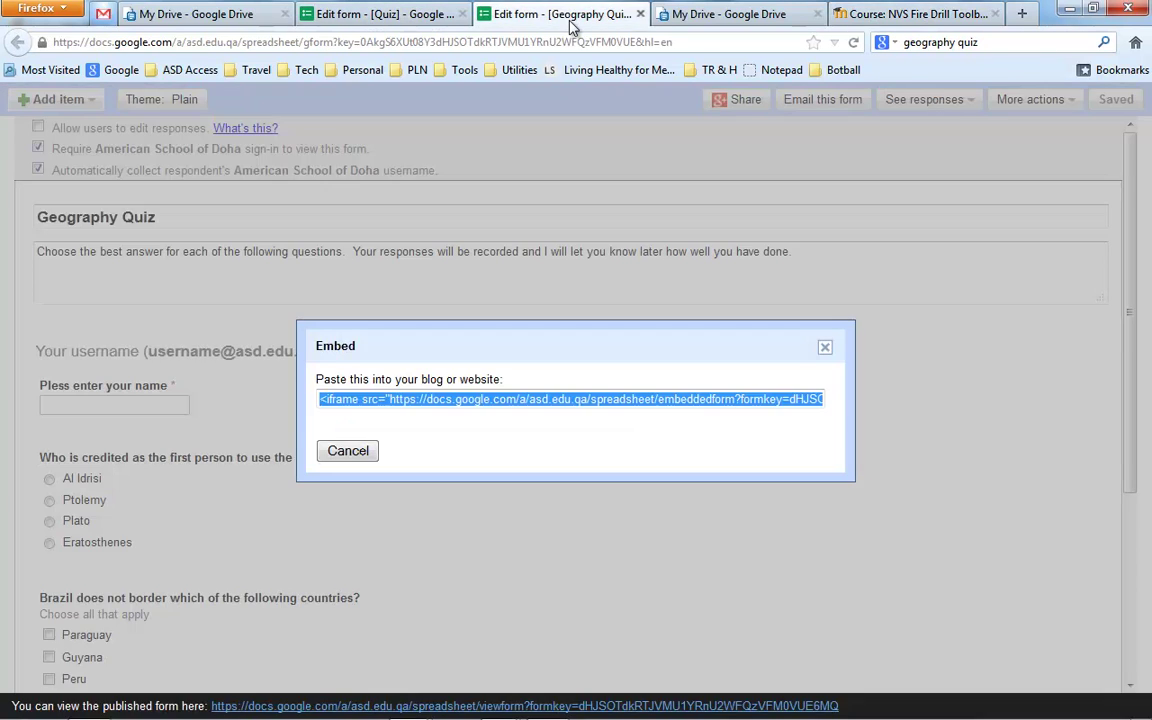
pyautogui.click(348, 451)
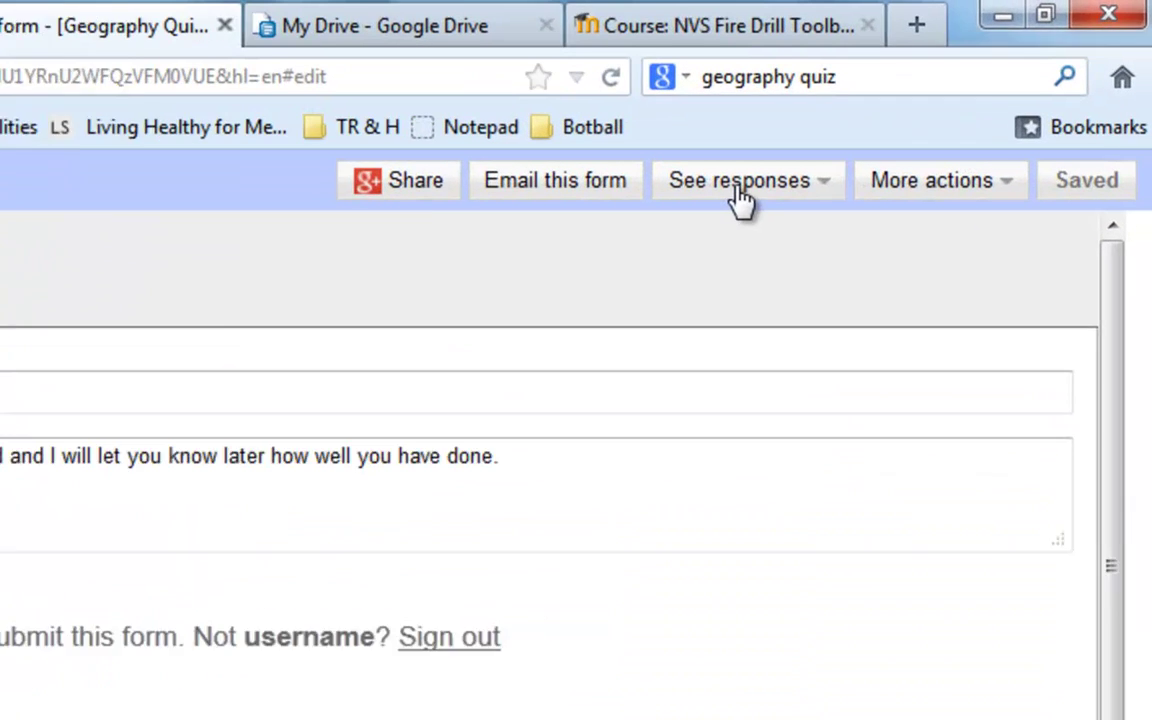
pyautogui.click(739, 190)
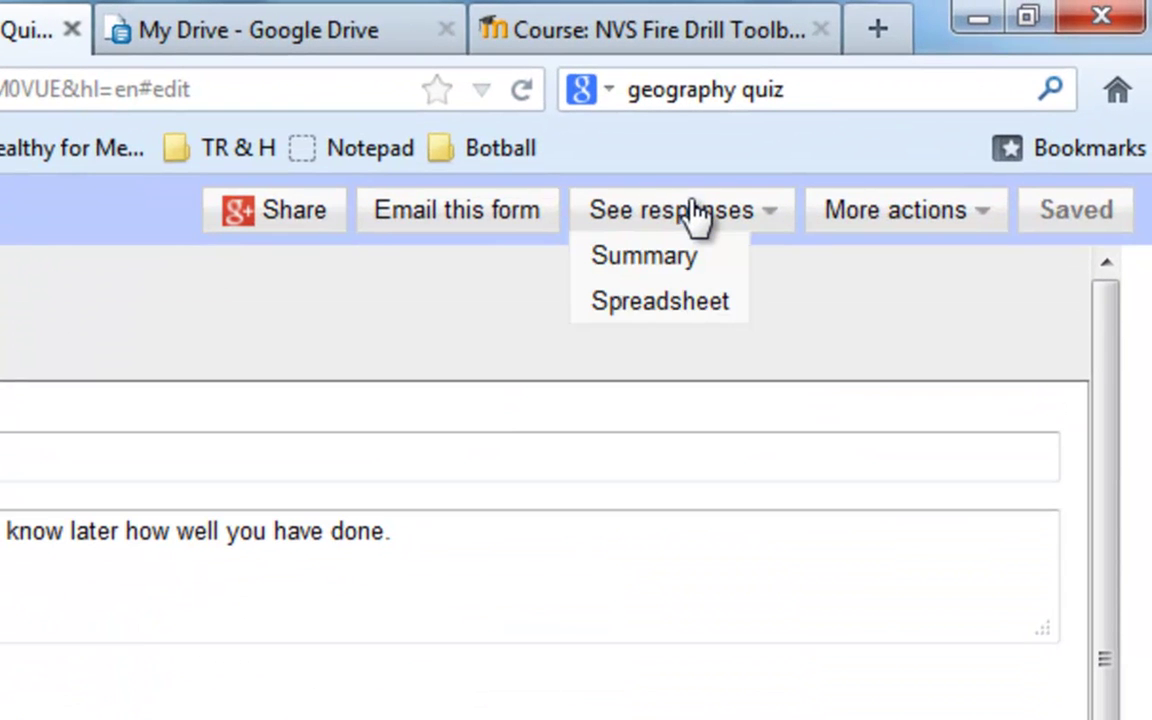
pyautogui.click(672, 252)
pyautogui.click(663, 303)
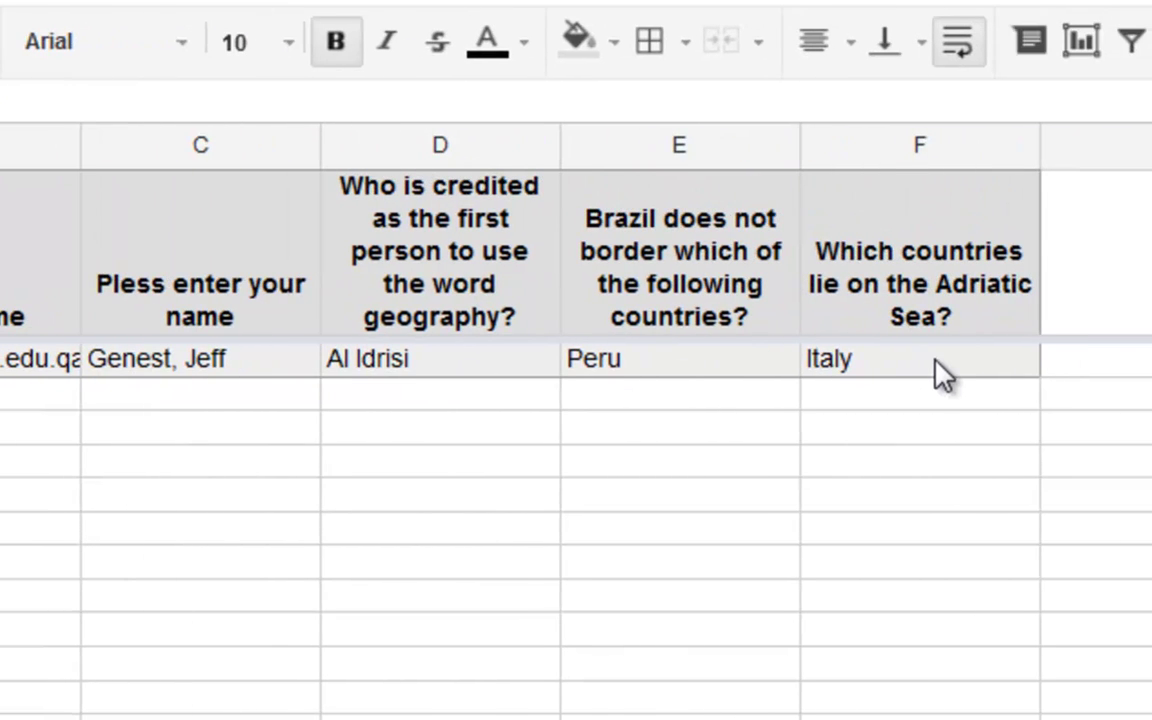
# Select cell F2 to show the submitted Italy answer in row 2.
pyautogui.click(936, 400)
pyautogui.click(935, 381)
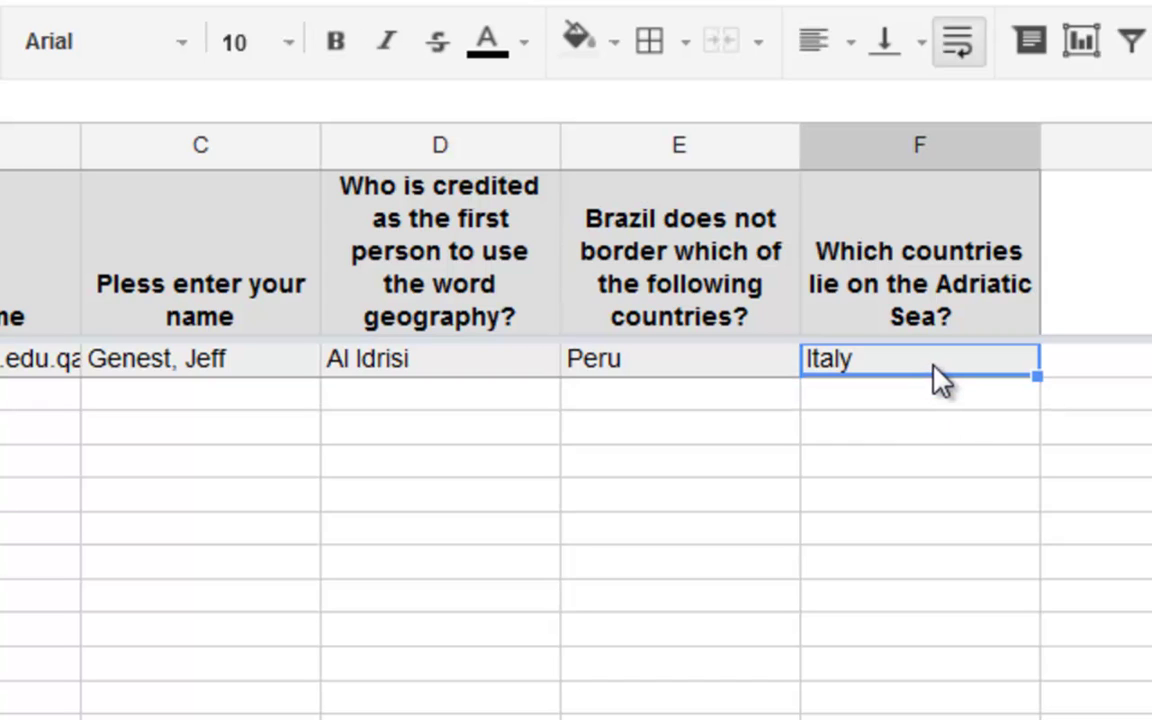